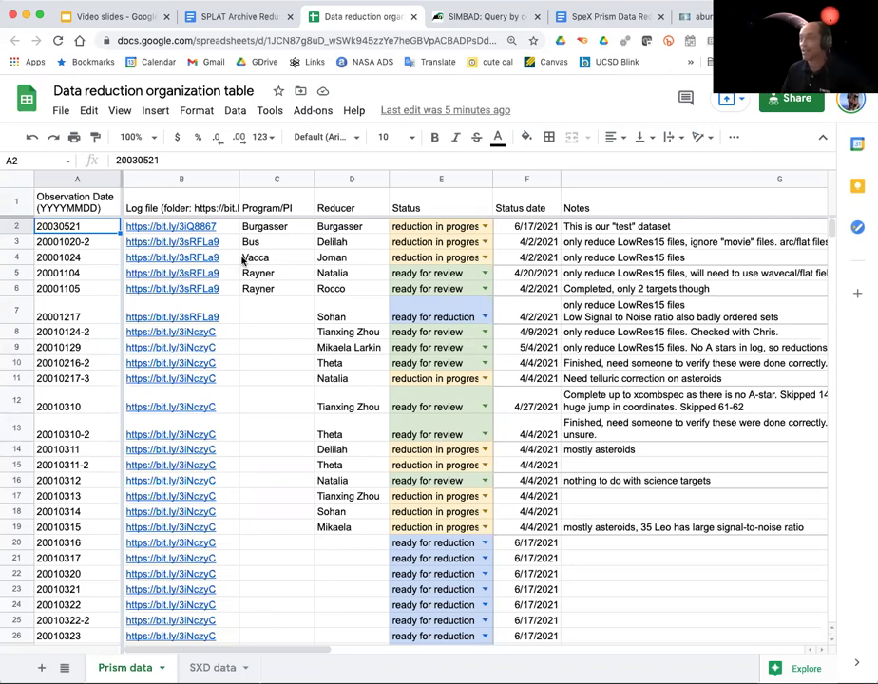
- Review the Prism data rows of the organization table, highlighting one reducer's entry
{"action": "mouse_move", "coordinate": [177, 272]}
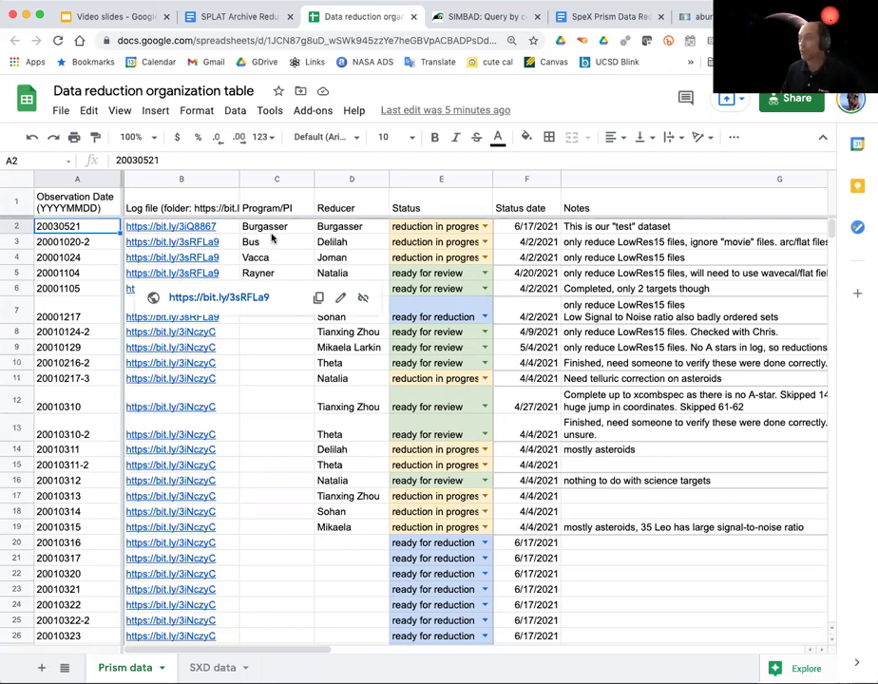
{"action": "left_click", "coordinate": [356, 228]}
{"action": "key", "text": "Down"}
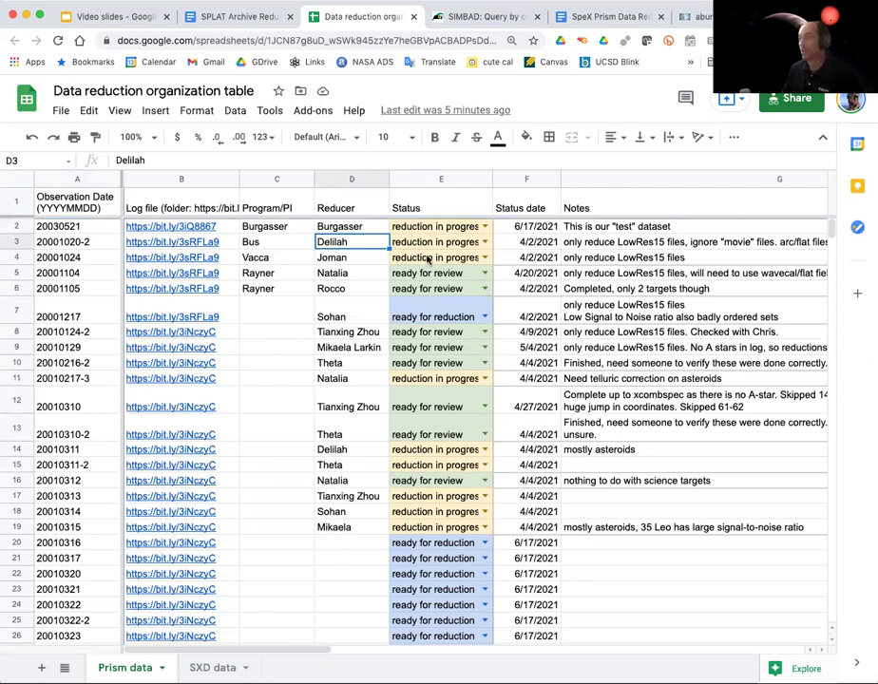
- Switch to the SpeX Prism Data Reduction Manual in Google Docs
{"action": "left_click", "coordinate": [601, 17]}
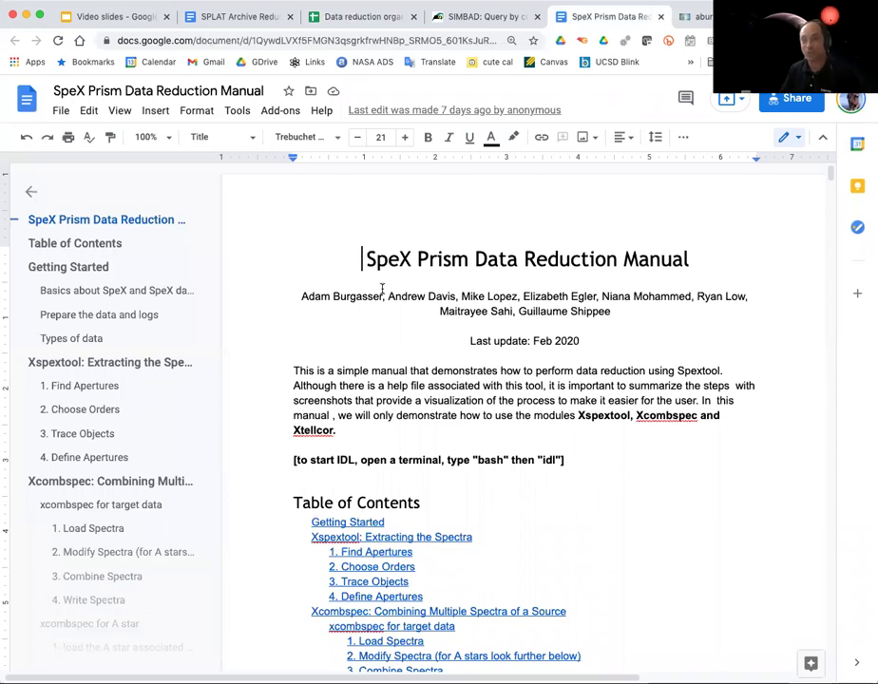
- Switch to the SIMBAD Query by coordinates page
{"action": "left_click", "coordinate": [484, 20]}
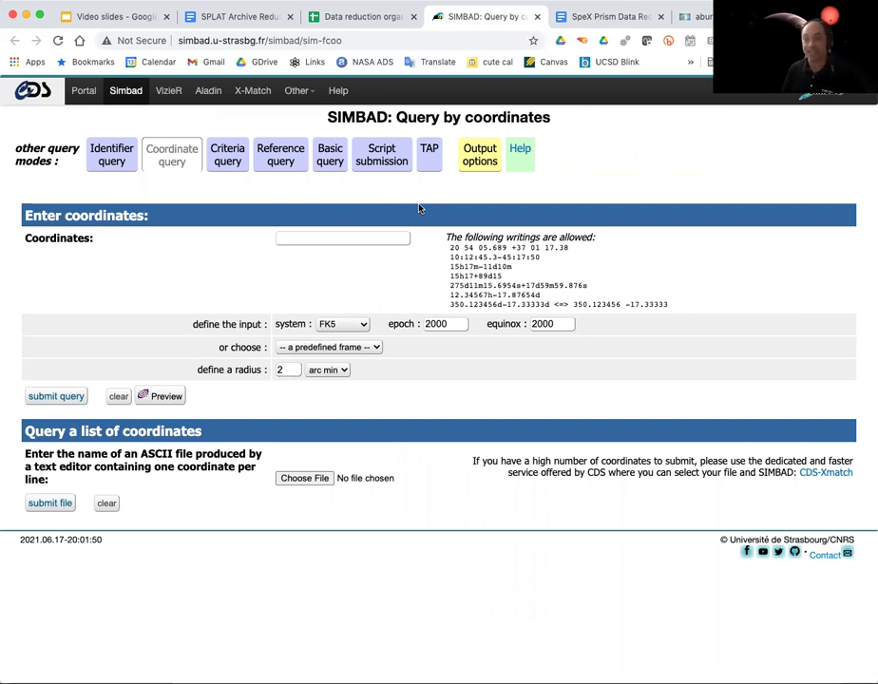
- Set the 20030521 dataset's status to 'reduction in progress' and follow its log link
{"action": "left_click", "coordinate": [361, 18]}
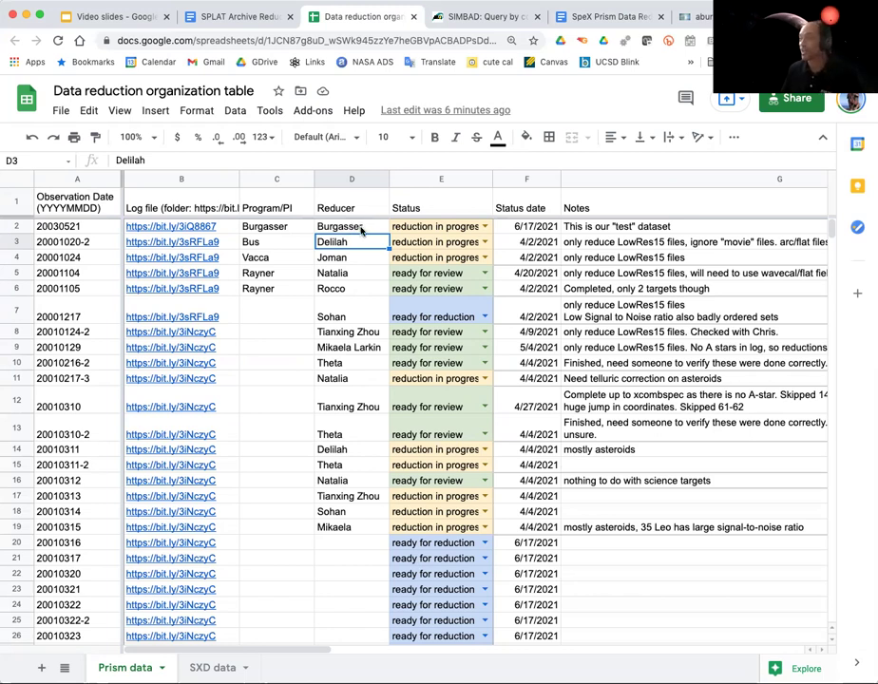
{"action": "left_click", "coordinate": [484, 225]}
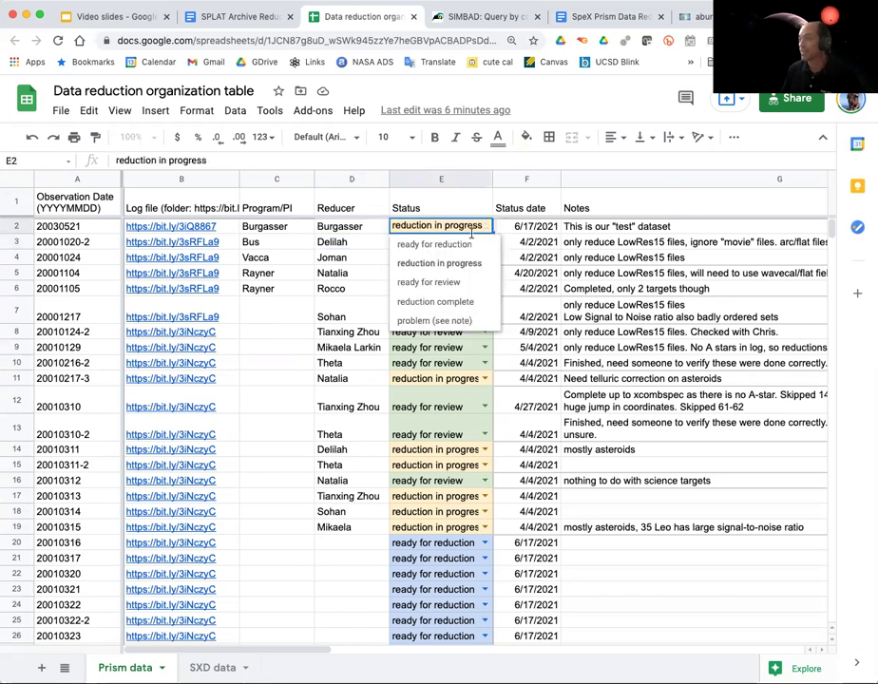
{"action": "left_click", "coordinate": [453, 265]}
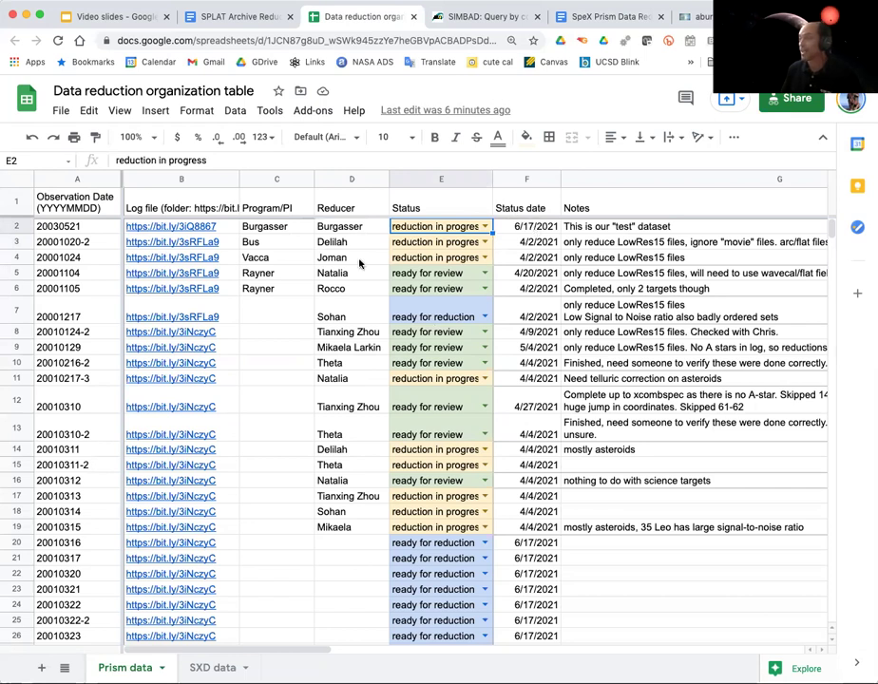
{"action": "left_click", "coordinate": [172, 227]}
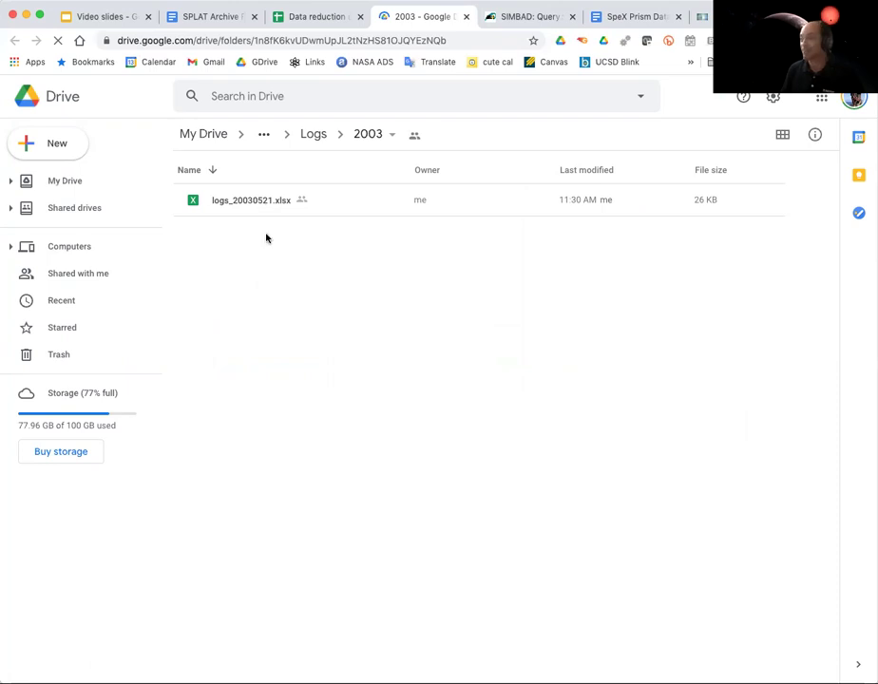
- Select logs_20030521.xlsx in the Drive Logs/2003 folder
{"action": "left_click", "coordinate": [250, 200]}
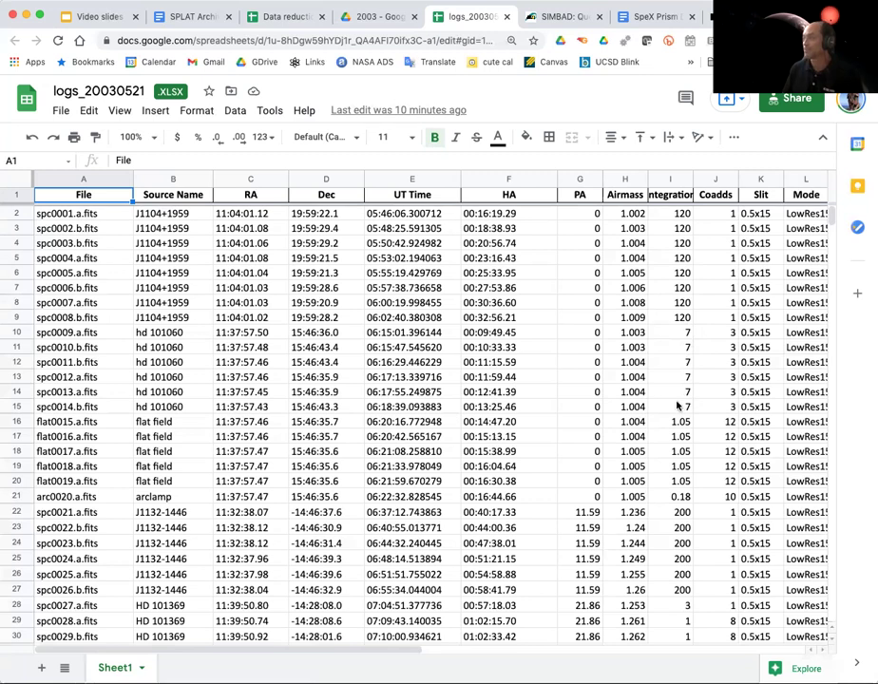
{"action": "scroll", "coordinate": [678, 404], "scroll_direction": "right", "scroll_amount": 3}
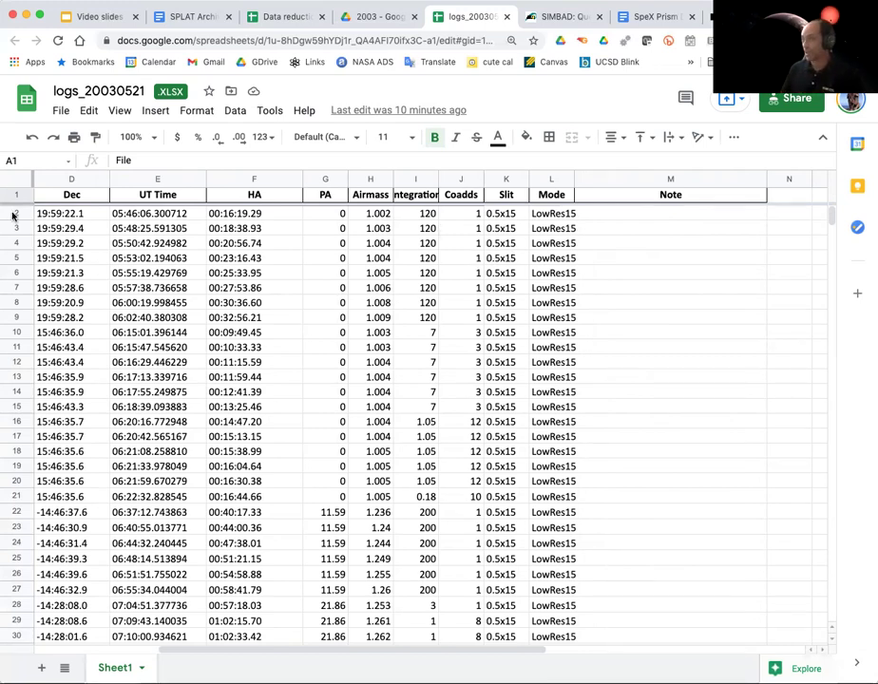
- Fill rows 2–55 of the log sheet light yellow
{"action": "key", "text": "Down"}
{"action": "key", "text": "shift+space"}
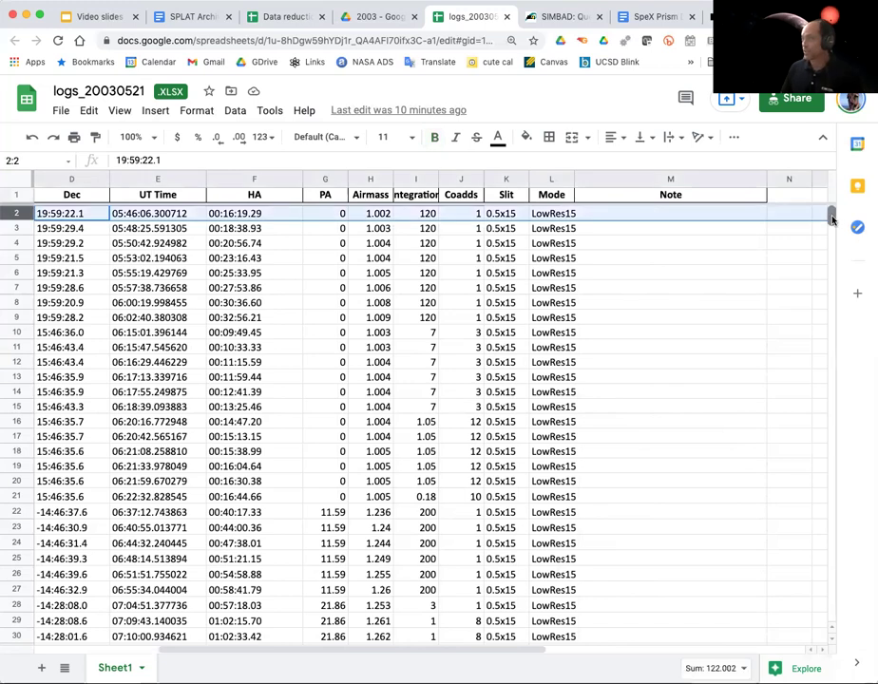
{"action": "left_click_drag", "start_coordinate": [833, 226], "coordinate": [831, 238]}
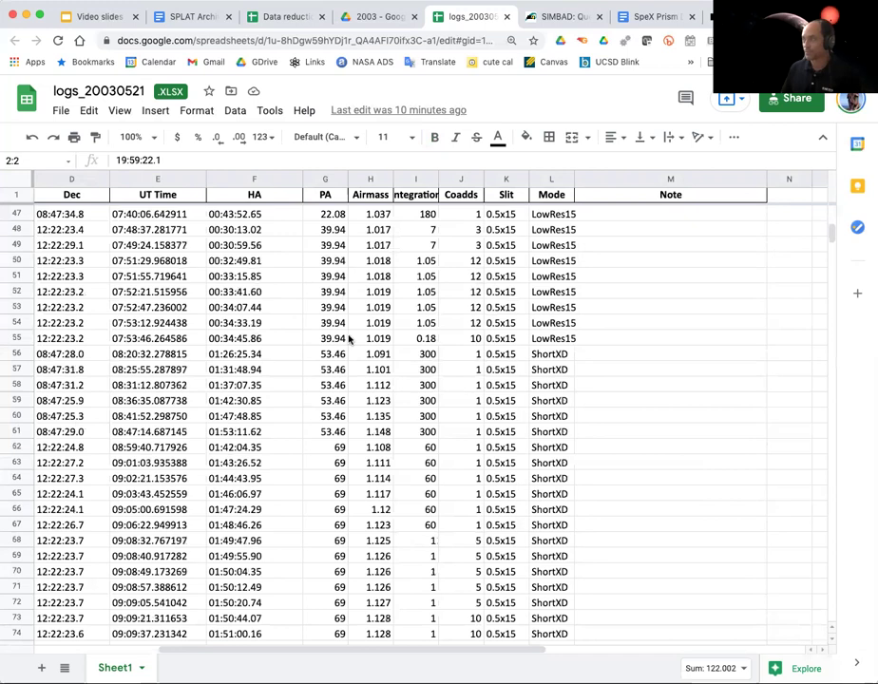
{"action": "left_click", "coordinate": [18, 339], "text": "shift"}
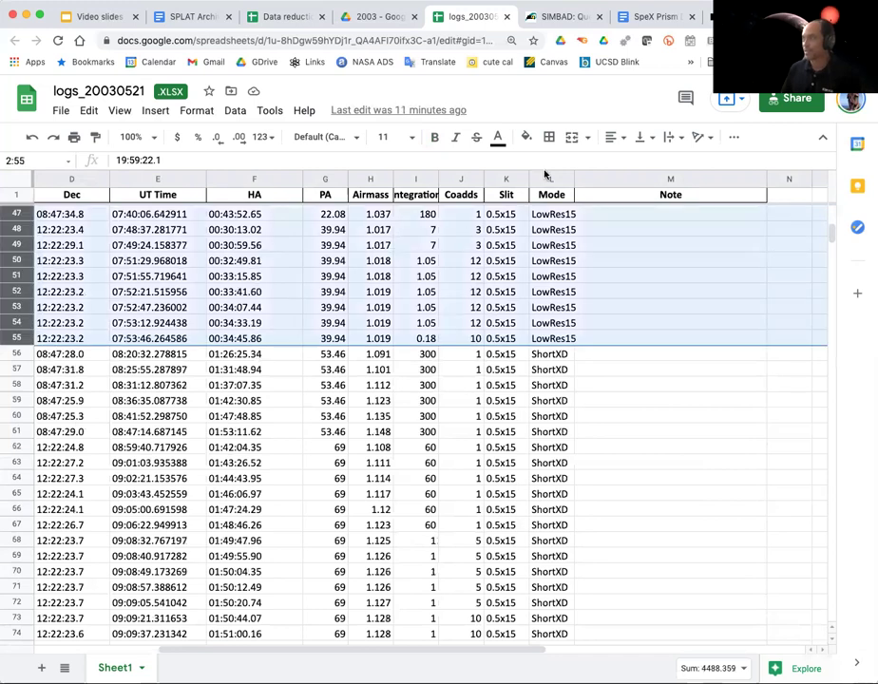
{"action": "left_click", "coordinate": [526, 137]}
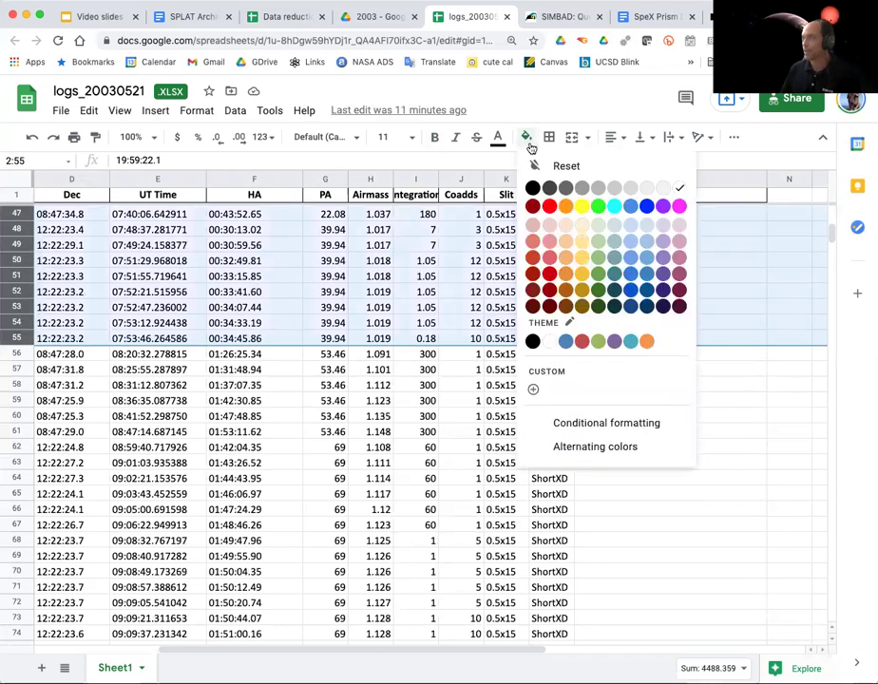
{"action": "left_click", "coordinate": [582, 226]}
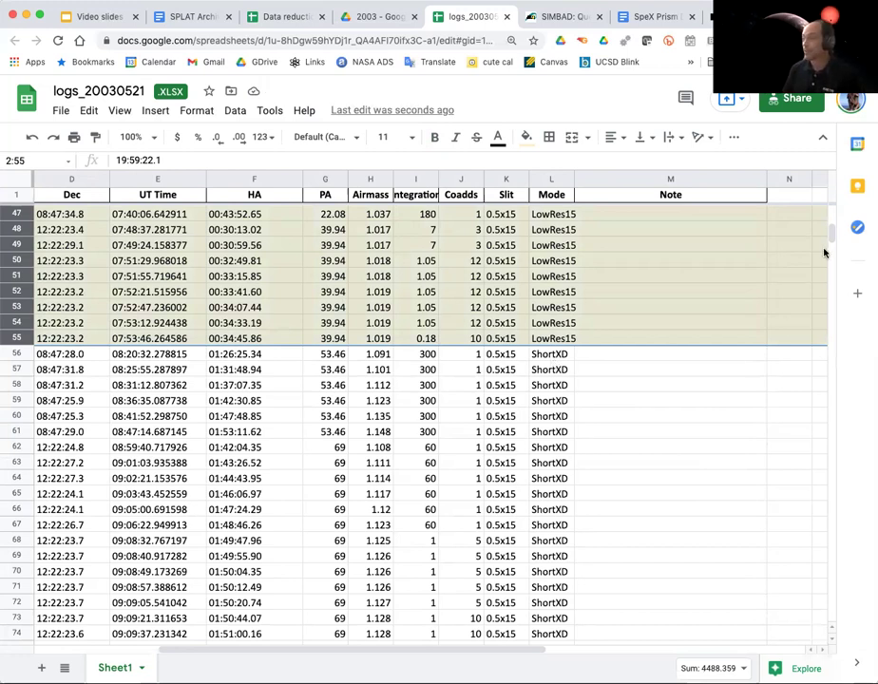
- Fill rows 76–247 with the same light yellow
{"action": "scroll", "coordinate": [832, 246], "scroll_direction": "down", "scroll_amount": 6}
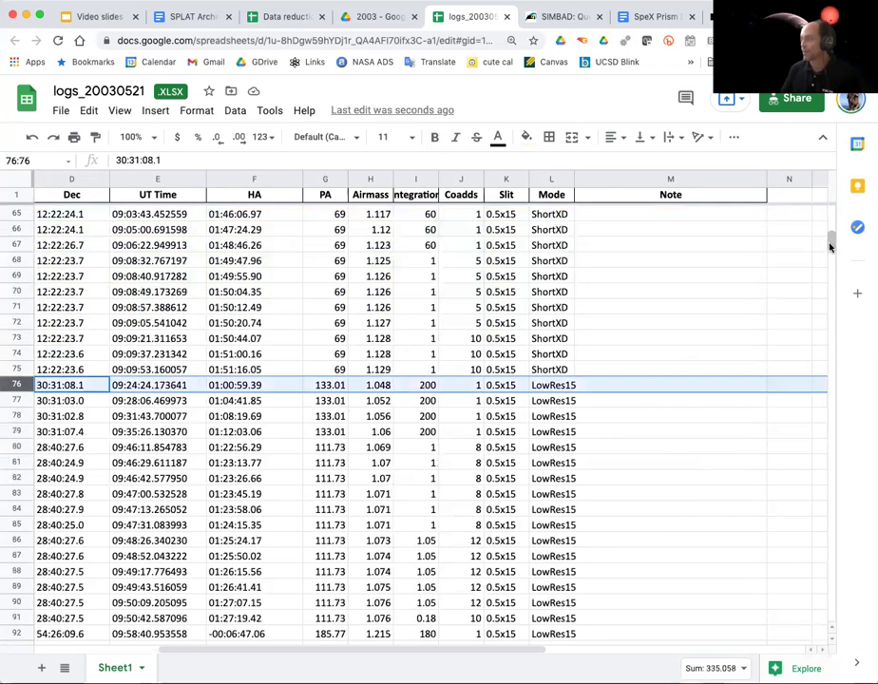
{"action": "left_click_drag", "start_coordinate": [830, 246], "coordinate": [830, 307]}
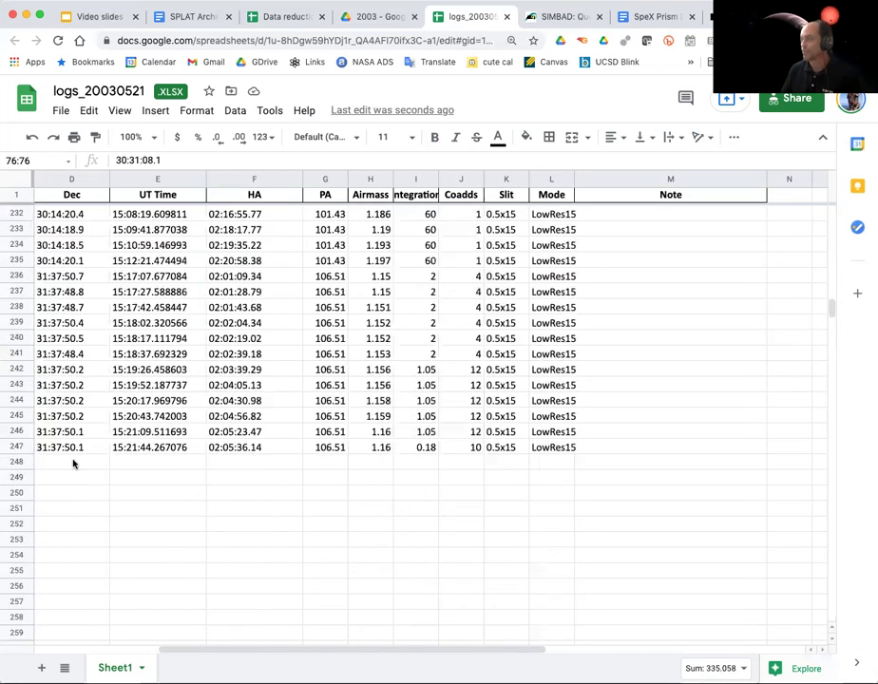
{"action": "left_click", "coordinate": [17, 448], "text": "shift"}
{"action": "left_click", "coordinate": [527, 138]}
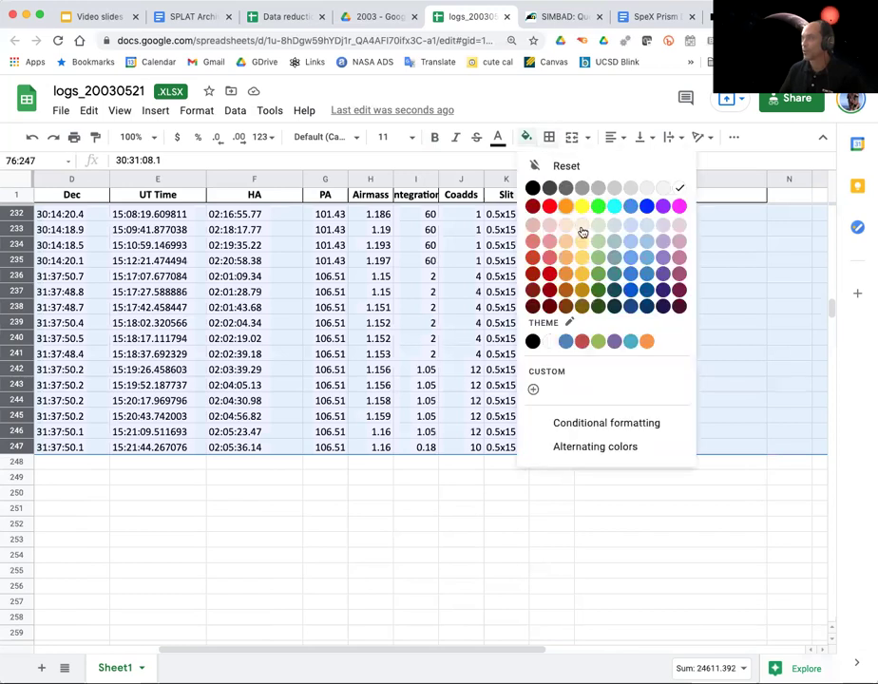
{"action": "left_click", "coordinate": [582, 226]}
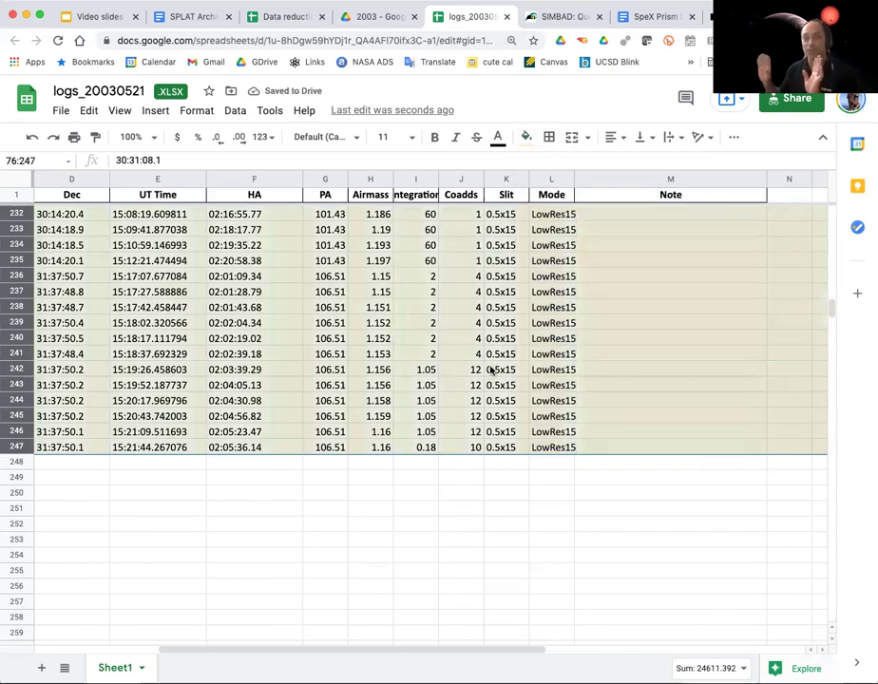
{"action": "scroll", "coordinate": [597, 348], "scroll_direction": "left", "scroll_amount": 5}
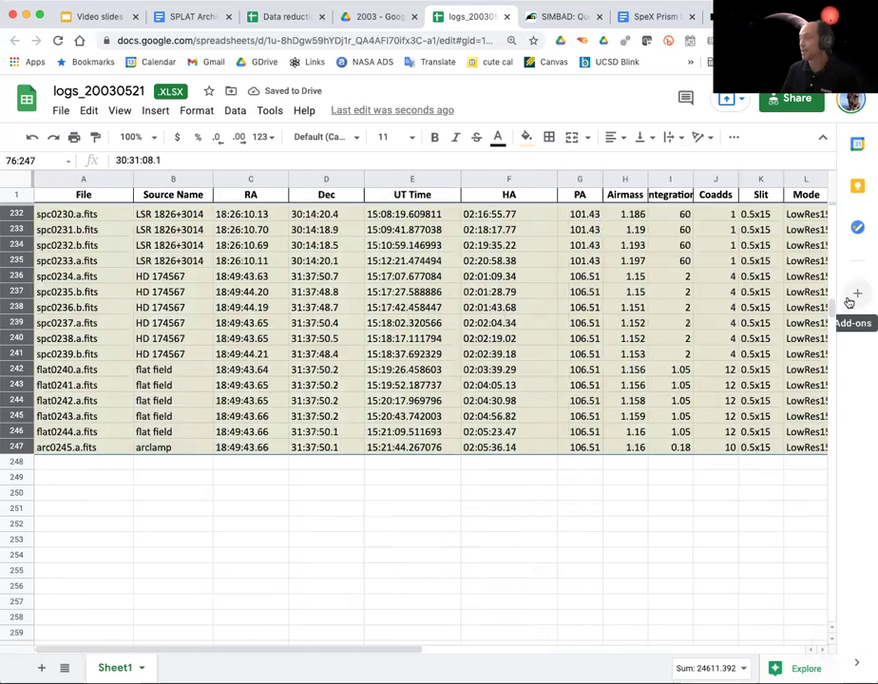
- Shade the flat and arc rows 16–21 light green
{"action": "scroll", "coordinate": [356, 324], "scroll_direction": "up", "scroll_amount": 20}
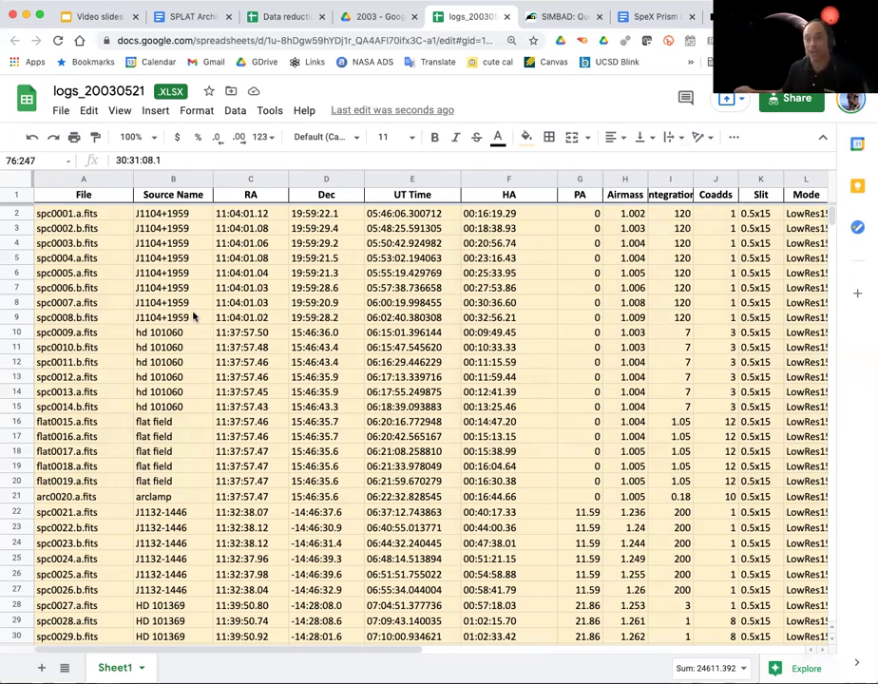
{"action": "left_click", "coordinate": [41, 426]}
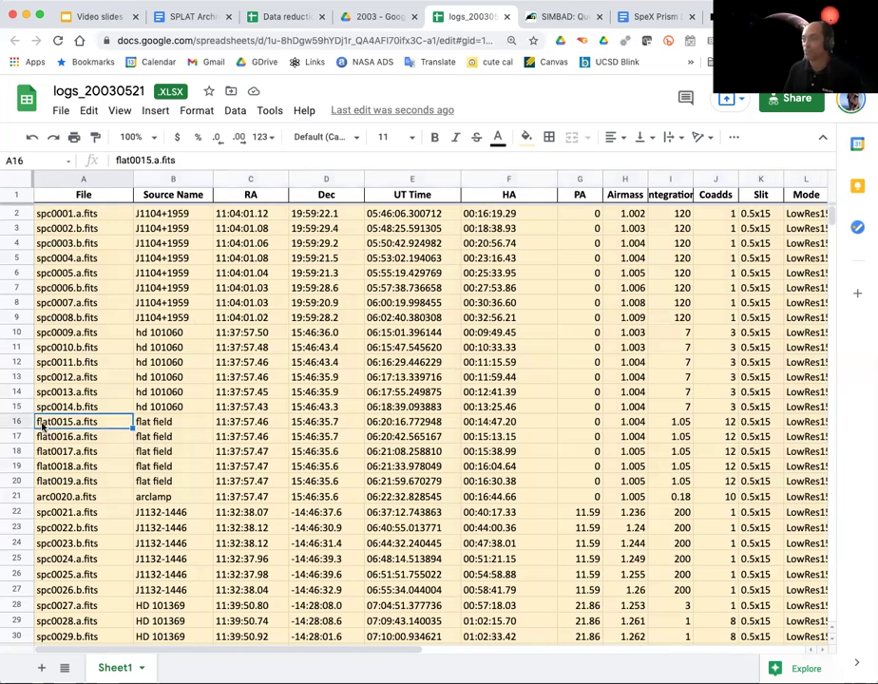
{"action": "left_click", "coordinate": [42, 498]}
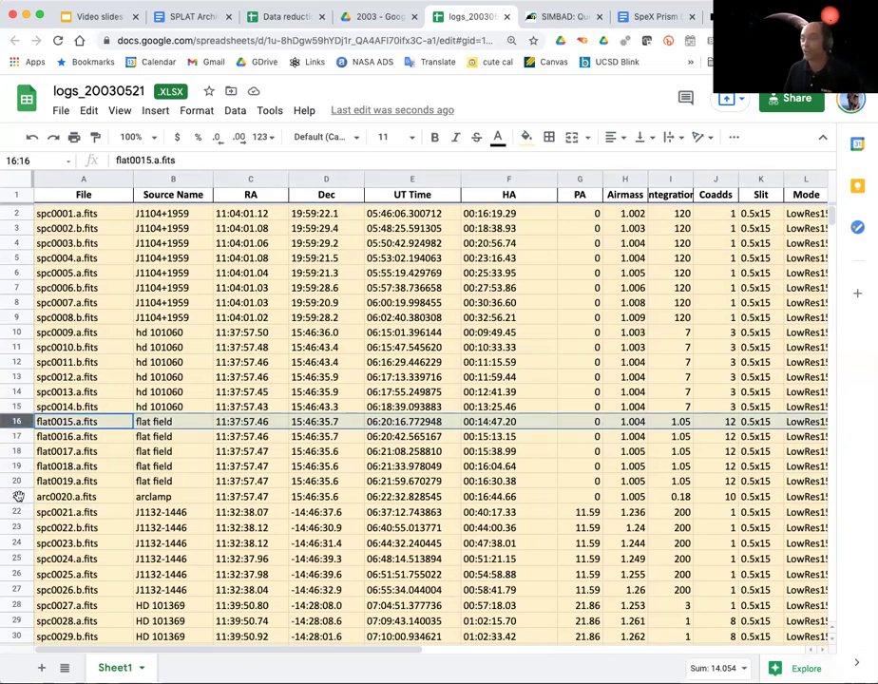
{"action": "left_click", "coordinate": [18, 497], "text": "shift"}
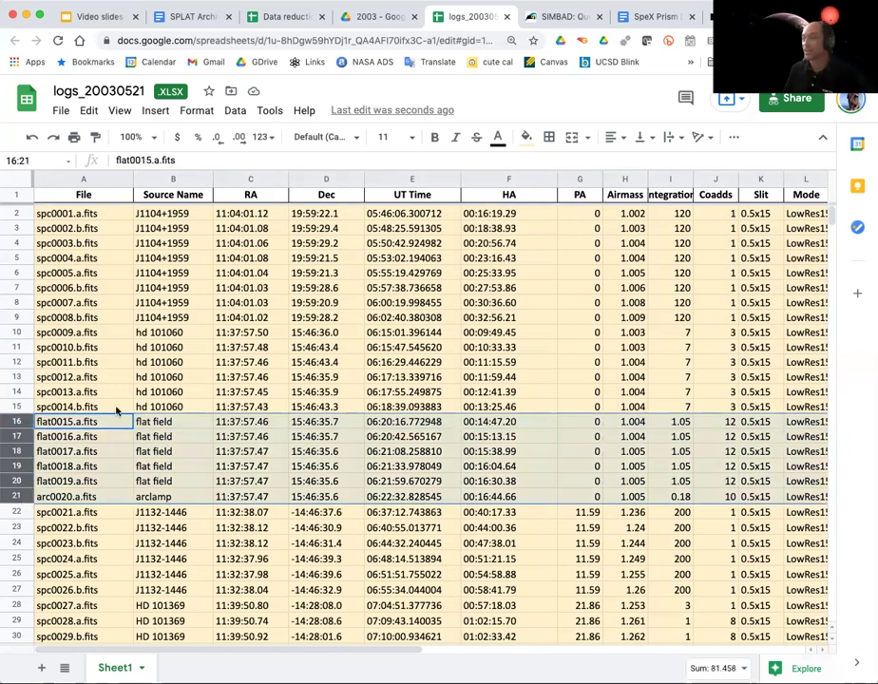
{"action": "left_click", "coordinate": [526, 137]}
{"action": "left_click", "coordinate": [598, 226]}
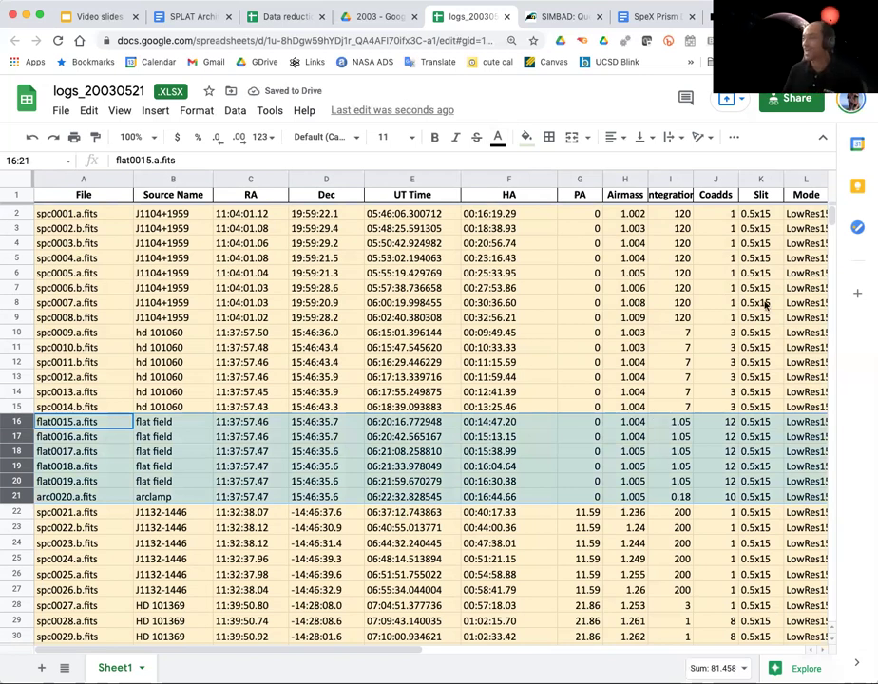
- Shade the flat and arc rows 35–40 light green and bring up row 41's menu
{"action": "scroll", "coordinate": [832, 219], "scroll_direction": "down", "scroll_amount": 1}
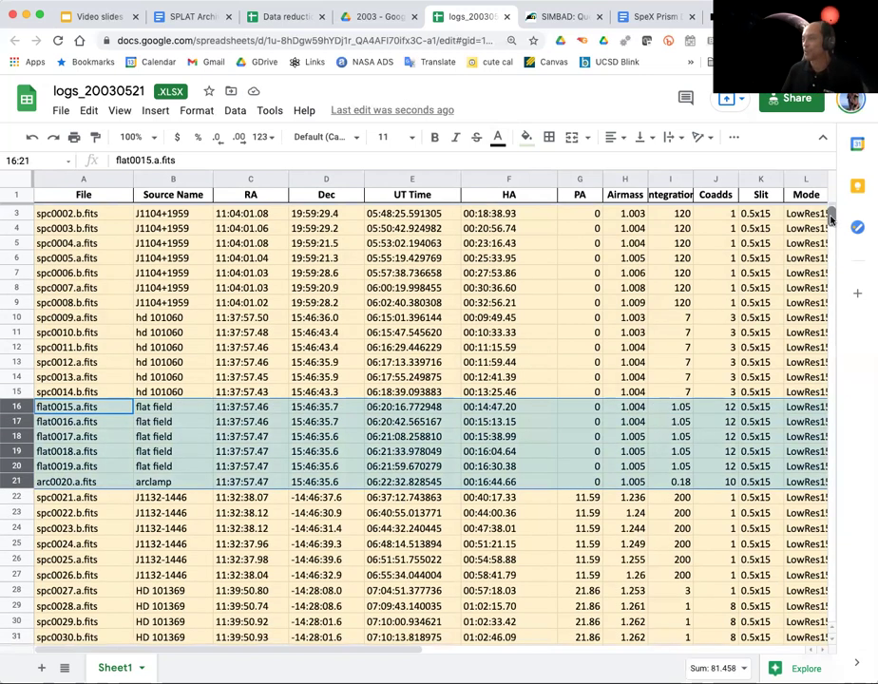
{"action": "left_click_drag", "start_coordinate": [832, 220], "coordinate": [832, 226]}
{"action": "scroll", "coordinate": [14, 312], "scroll_direction": "down", "scroll_amount": 2}
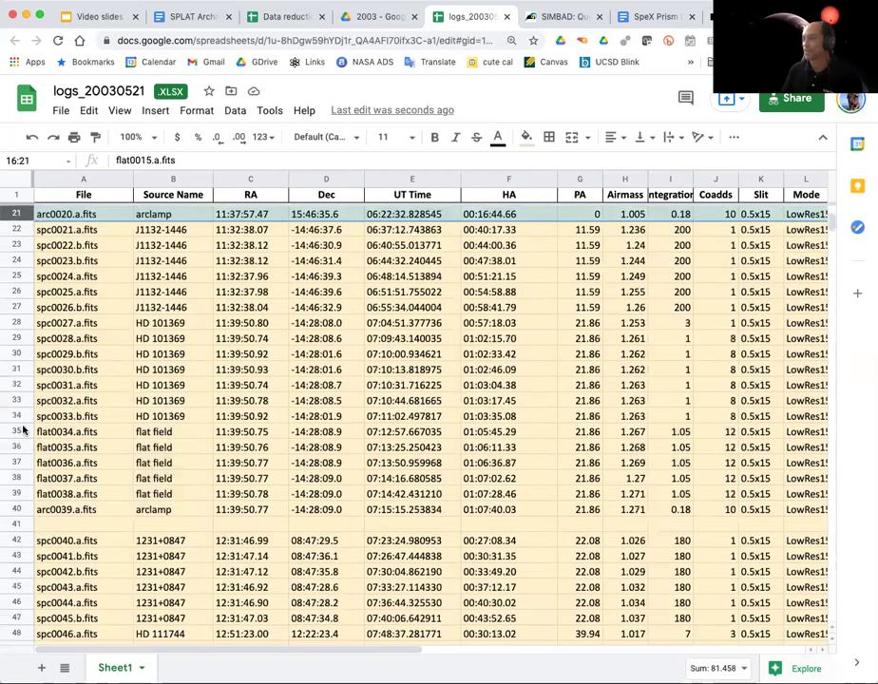
{"action": "left_click_drag", "start_coordinate": [12, 431], "coordinate": [11, 509]}
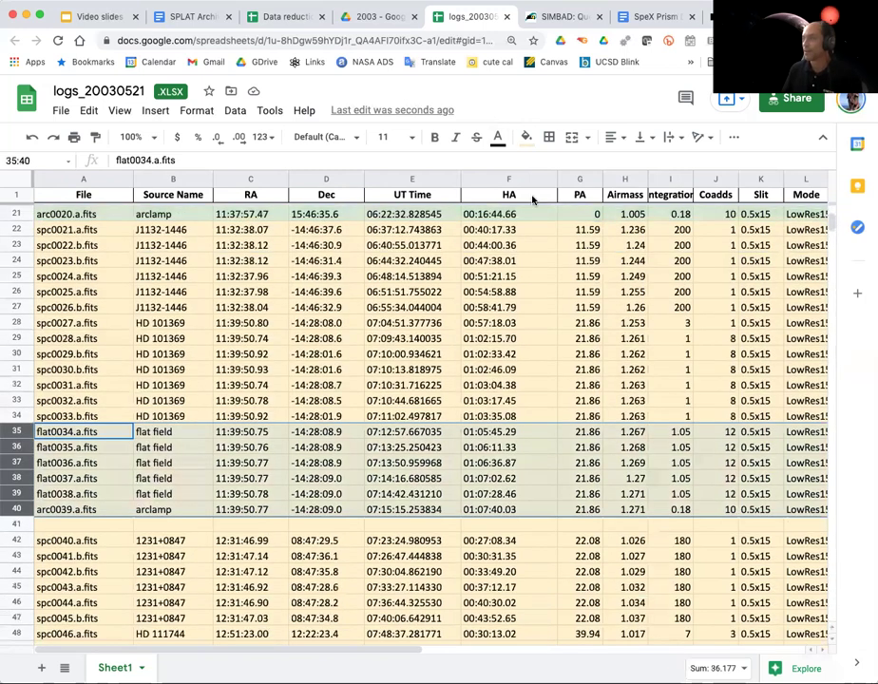
{"action": "left_click", "coordinate": [526, 137]}
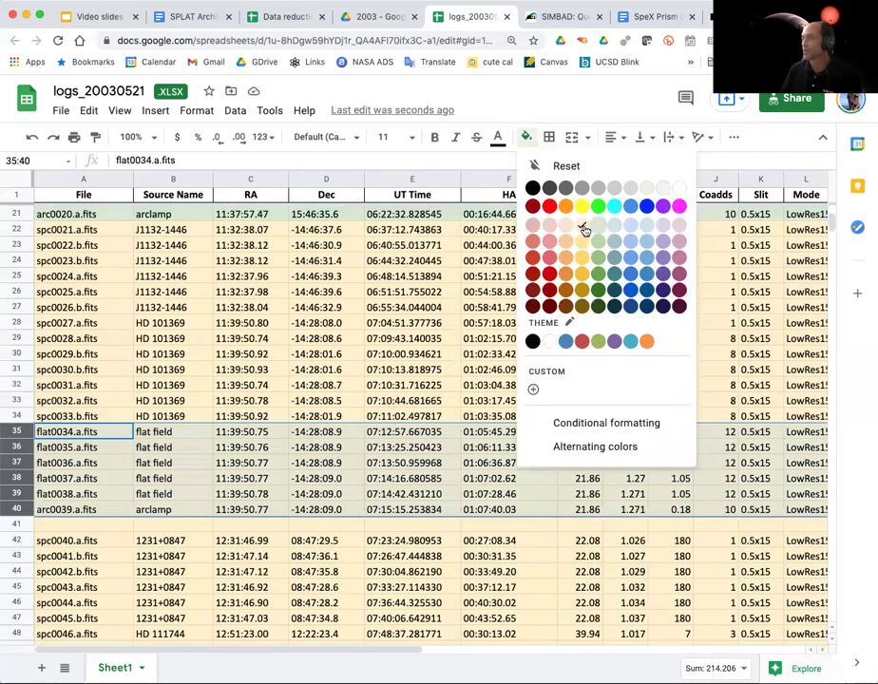
{"action": "left_click", "coordinate": [582, 229]}
{"action": "right_click", "coordinate": [18, 525]}
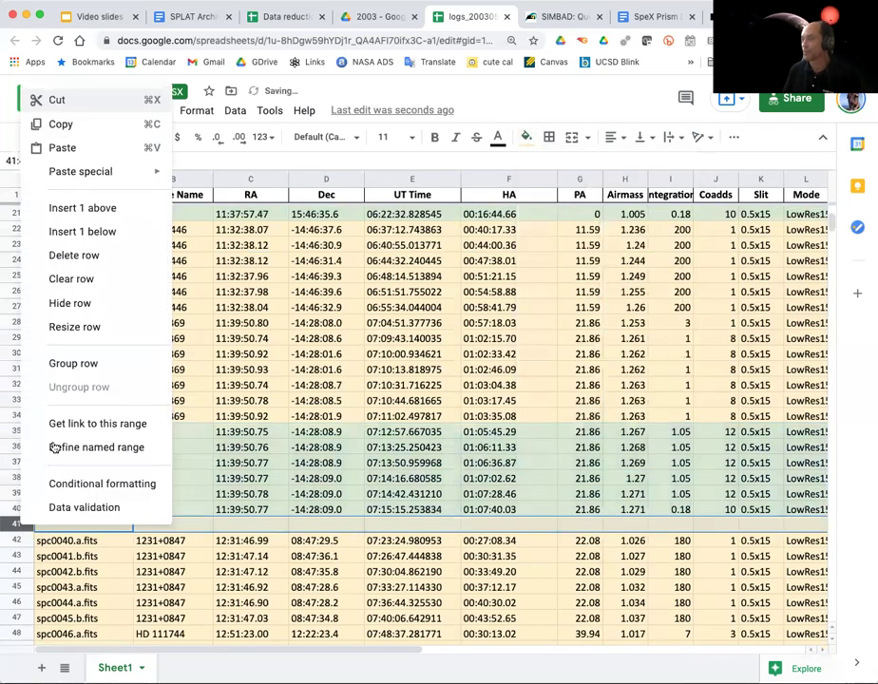
- Delete the empty row 41 after arc0039
{"action": "left_click", "coordinate": [74, 255]}
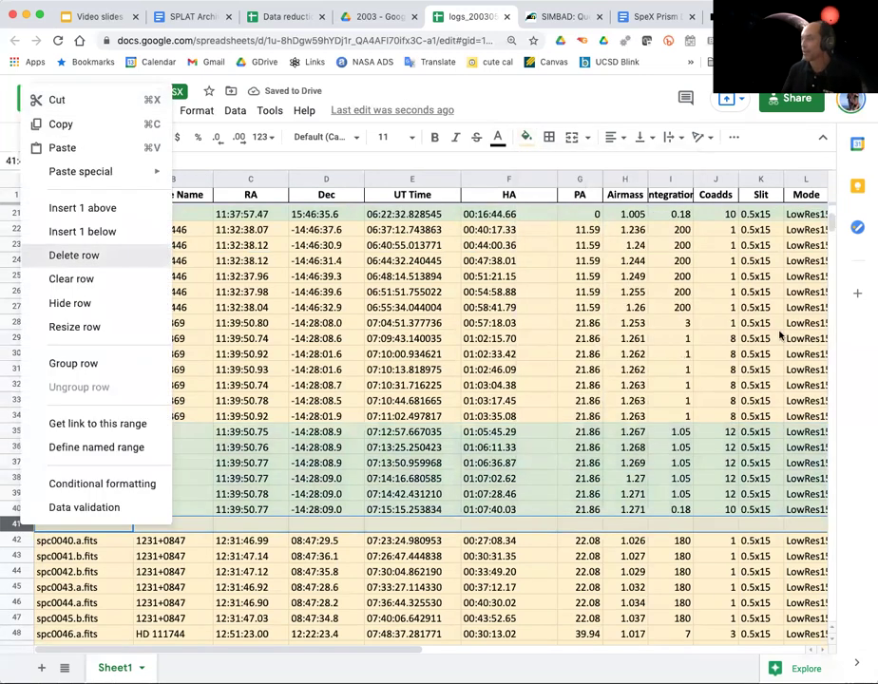
{"action": "scroll", "coordinate": [211, 417], "scroll_direction": "down", "scroll_amount": 1}
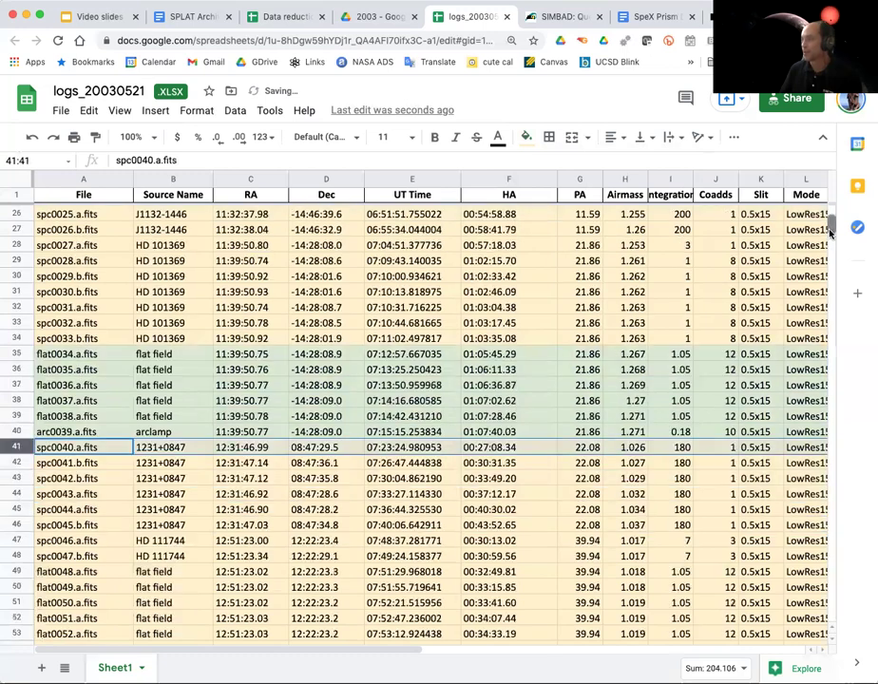
{"action": "scroll", "coordinate": [38, 417], "scroll_direction": "down", "scroll_amount": 4}
- Shade the flat and arclamp rows 49–54 light green
{"action": "left_click", "coordinate": [17, 416]}
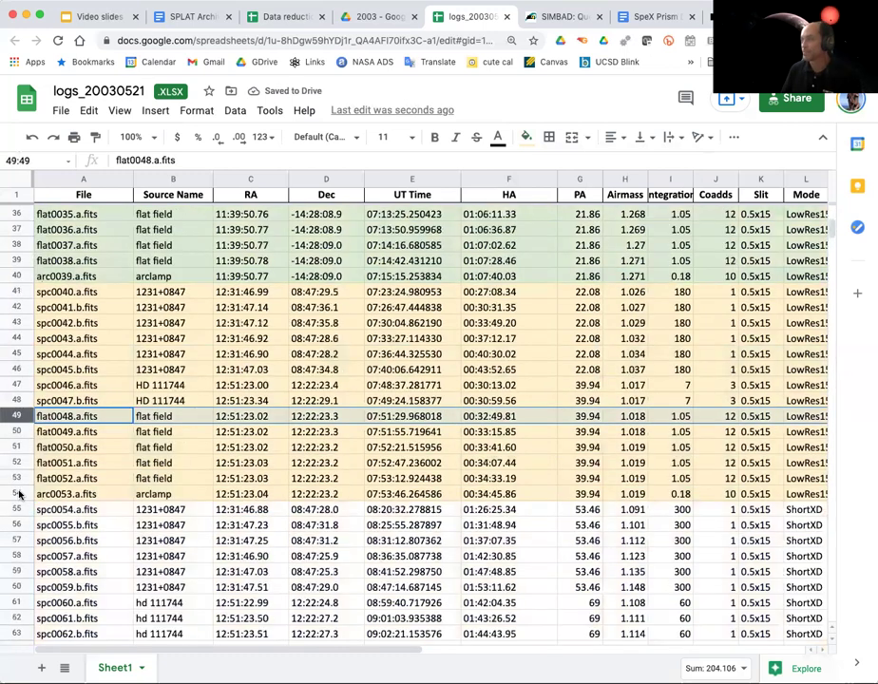
{"action": "left_click", "coordinate": [17, 495], "text": "shift"}
{"action": "left_click", "coordinate": [528, 137]}
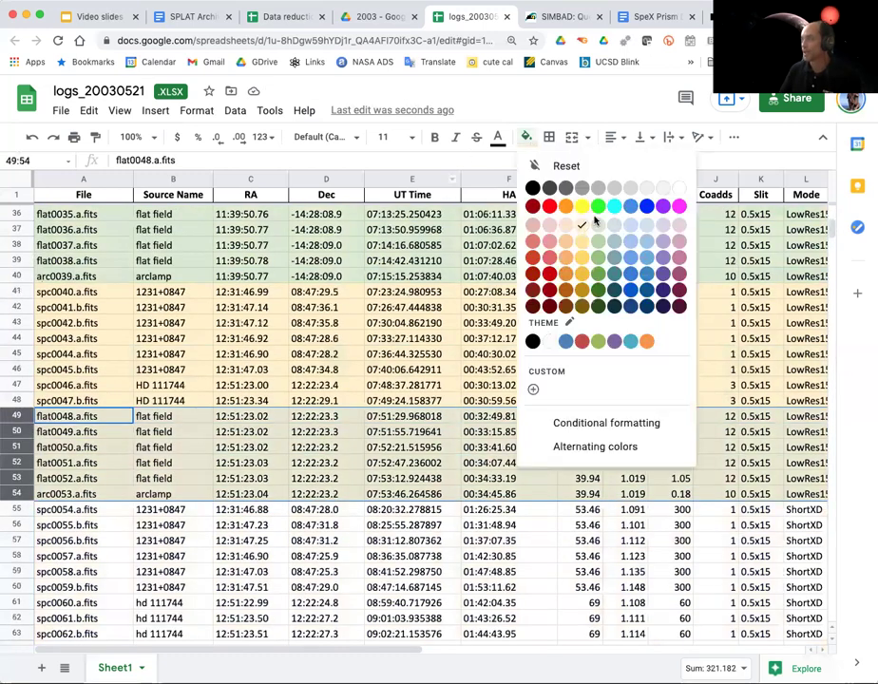
{"action": "left_click", "coordinate": [592, 225]}
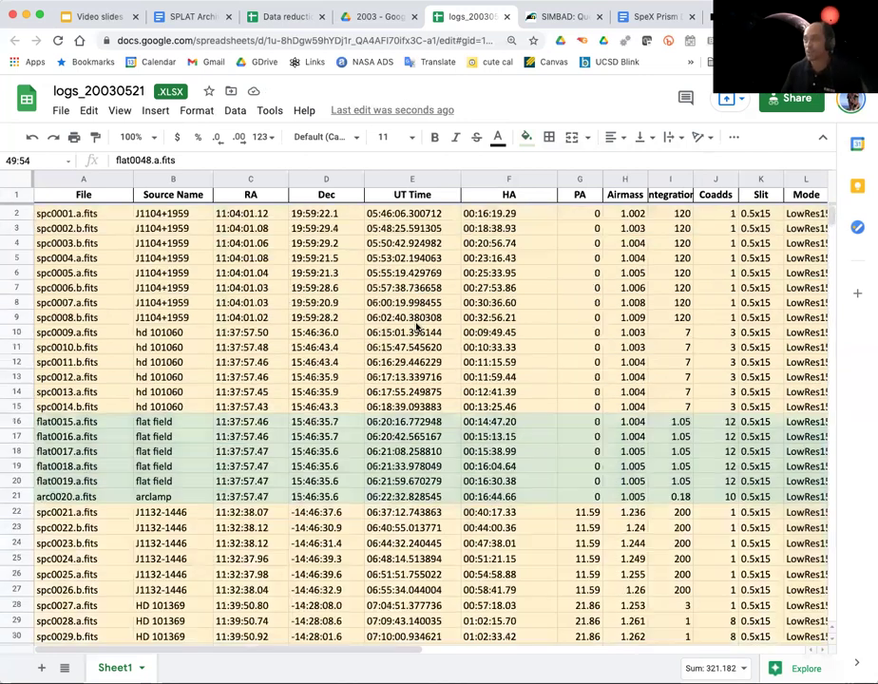
{"action": "scroll", "coordinate": [417, 331], "scroll_direction": "up", "scroll_amount": 10}
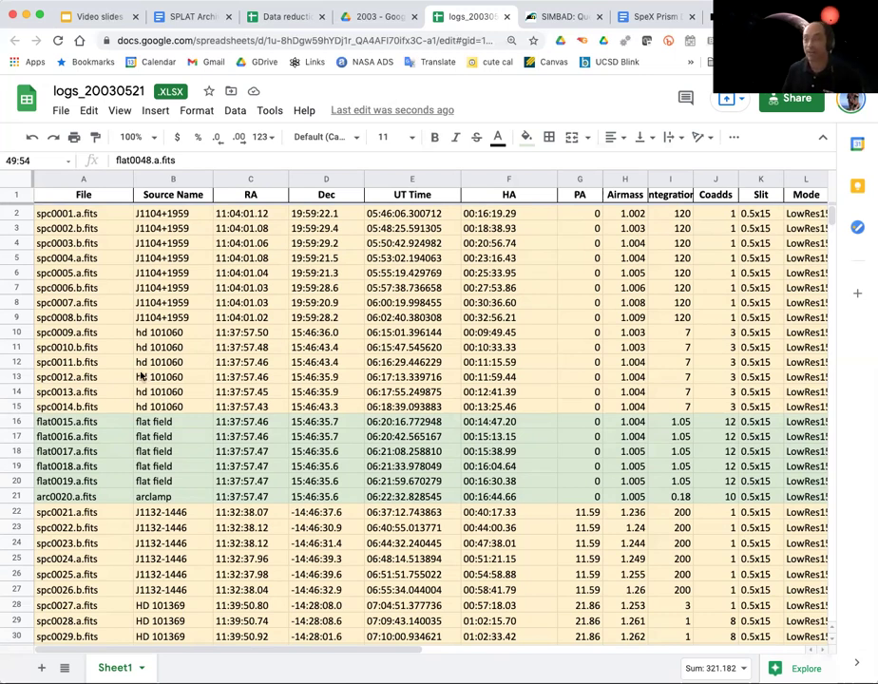
{"action": "left_click", "coordinate": [17, 332]}
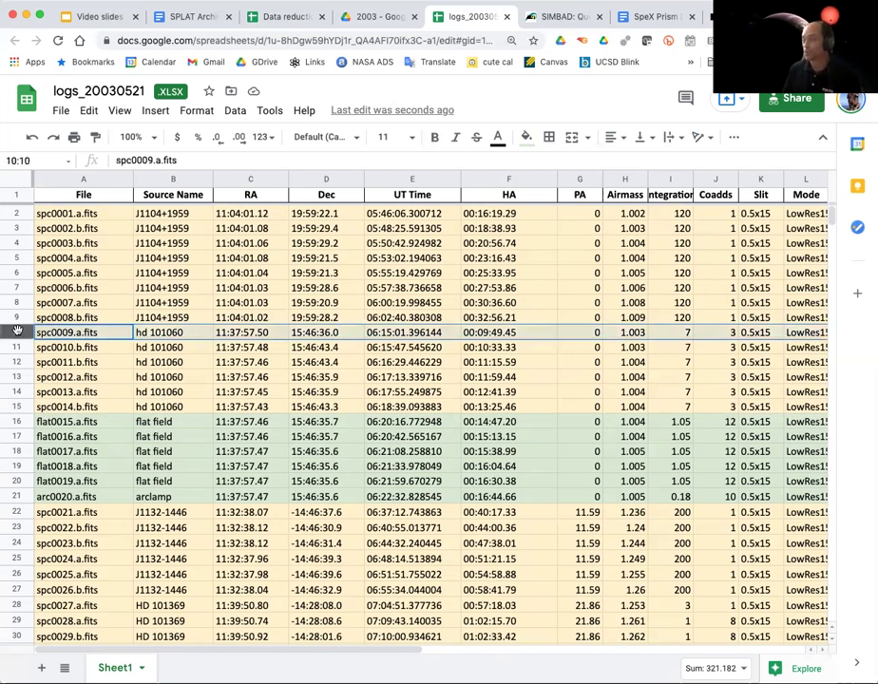
- Fill the hd 101060 rows 10–15 light pink
{"action": "left_click", "coordinate": [18, 406], "text": "shift"}
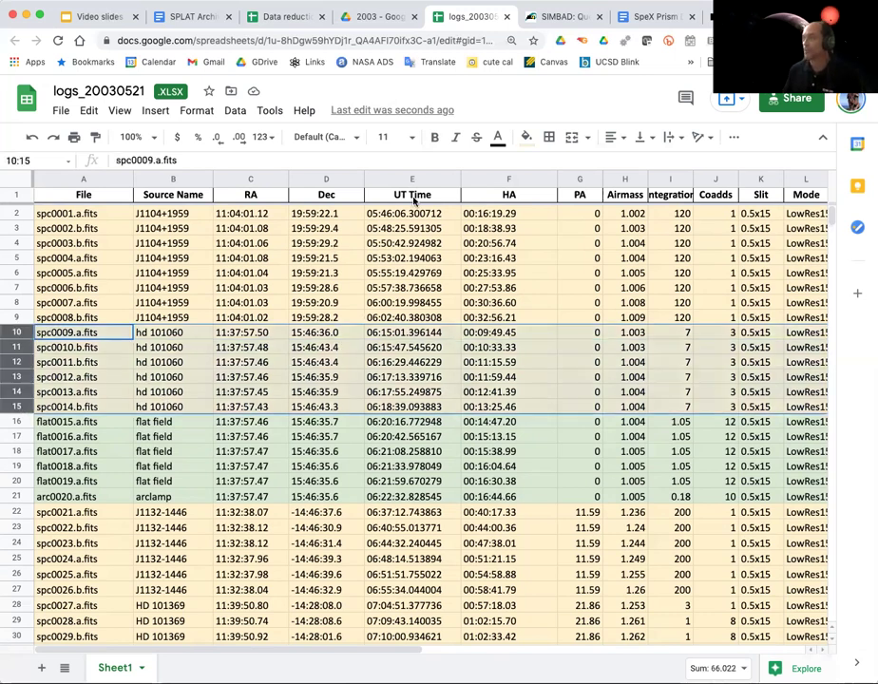
{"action": "left_click", "coordinate": [529, 138]}
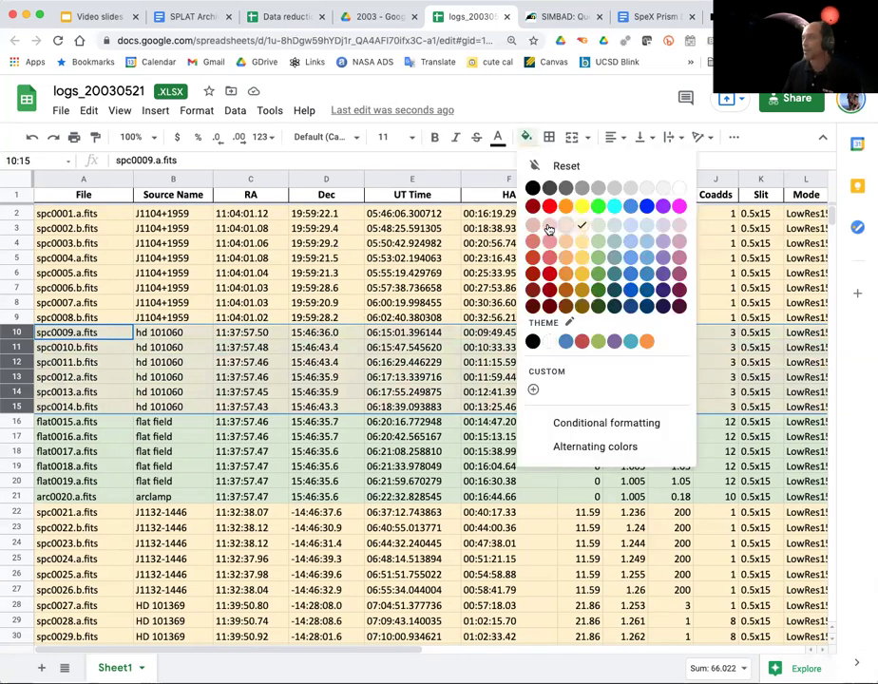
{"action": "left_click", "coordinate": [548, 229]}
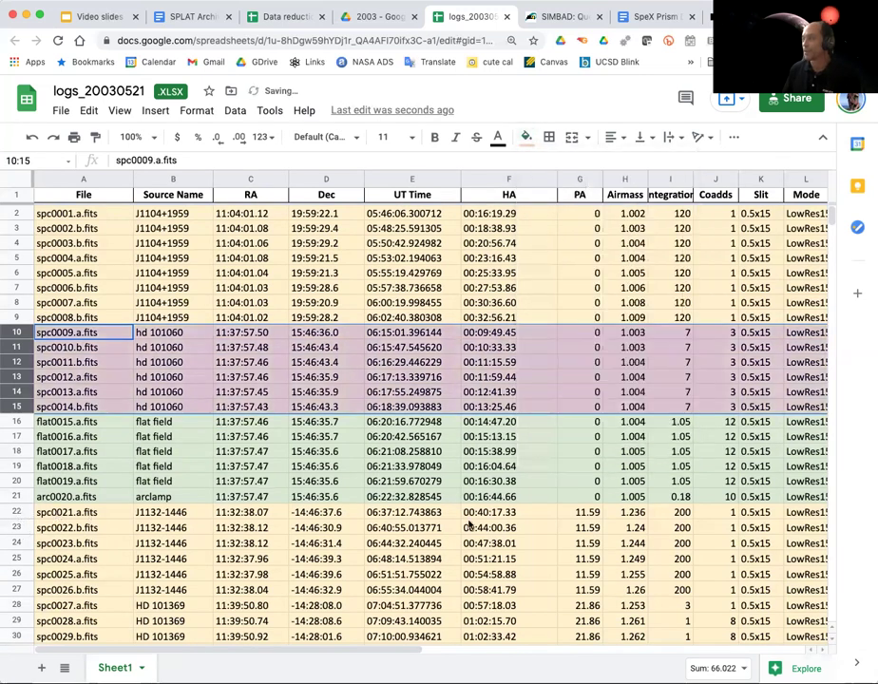
- Fill the HD 101369 rows 28–34 light pink
{"action": "left_click", "coordinate": [16, 605]}
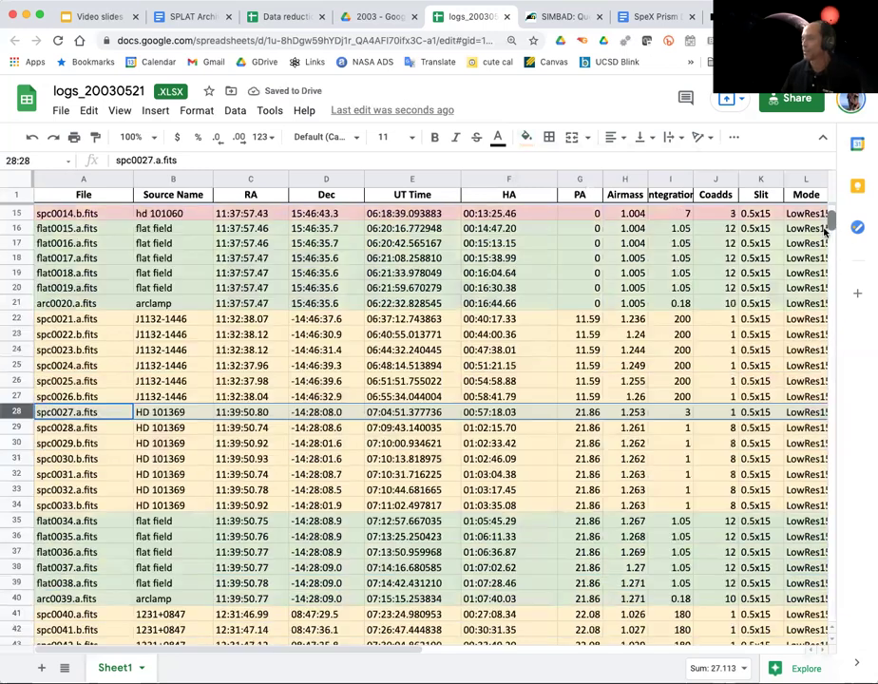
{"action": "scroll", "coordinate": [834, 226], "scroll_direction": "down", "scroll_amount": 5}
{"action": "key", "text": "shift+Down"}
{"action": "key", "text": "shift+Down"}
{"action": "key", "text": "shift+Down"}
{"action": "key", "text": "shift+Down"}
{"action": "key", "text": "shift+Down"}
{"action": "key", "text": "shift+Down"}
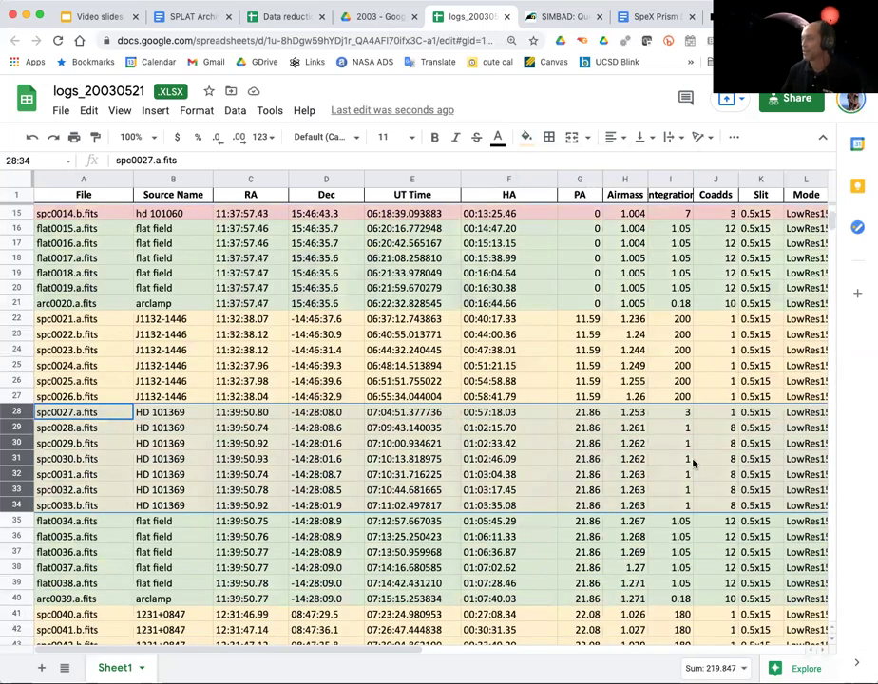
{"action": "left_click", "coordinate": [527, 138]}
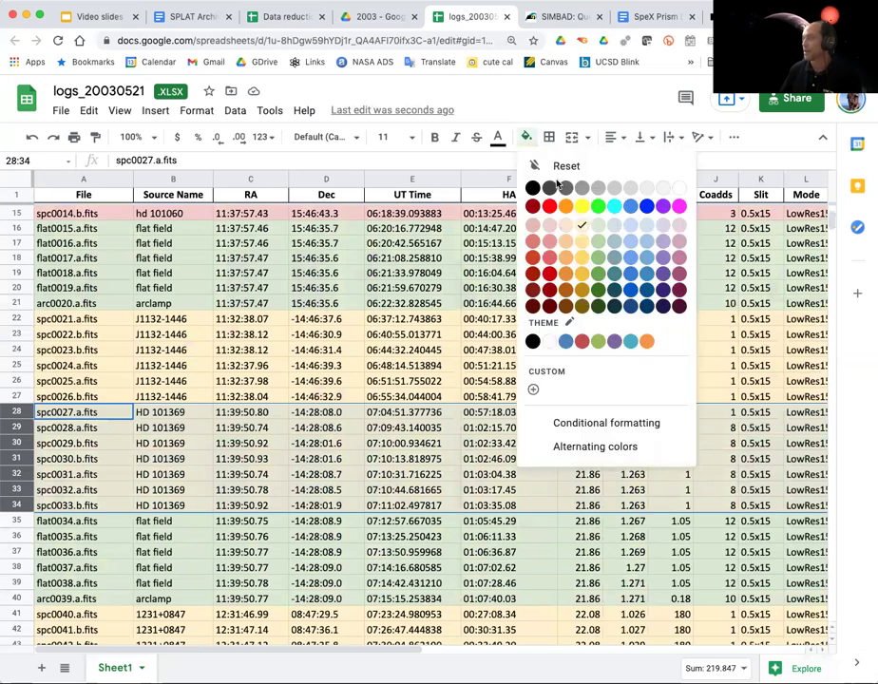
{"action": "left_click", "coordinate": [679, 226]}
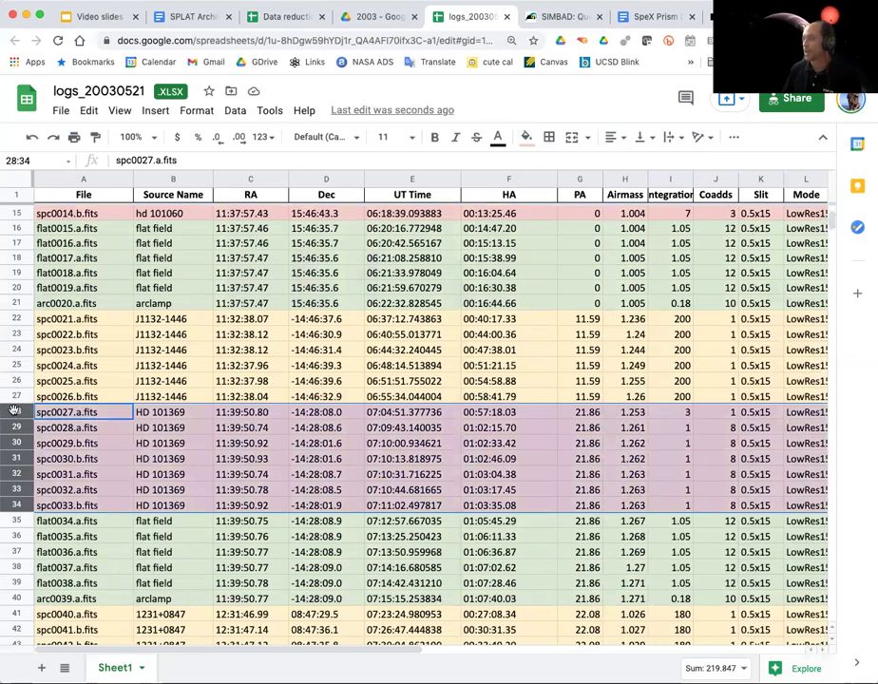
- Recolour row 28 (spc0027.a.fits) bright orange
{"action": "left_click", "coordinate": [266, 352]}
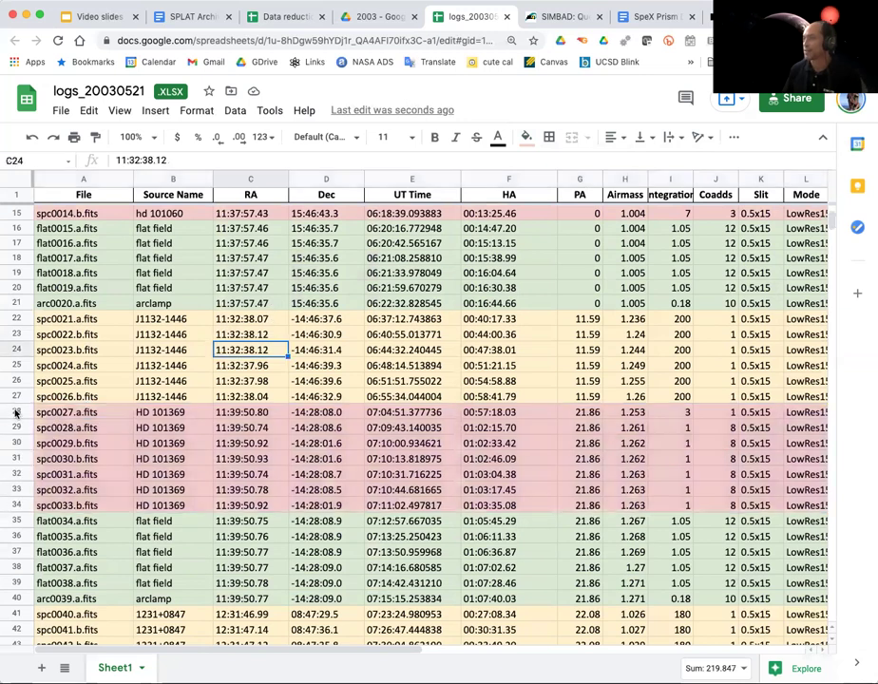
{"action": "left_click", "coordinate": [17, 411]}
{"action": "left_click", "coordinate": [526, 136]}
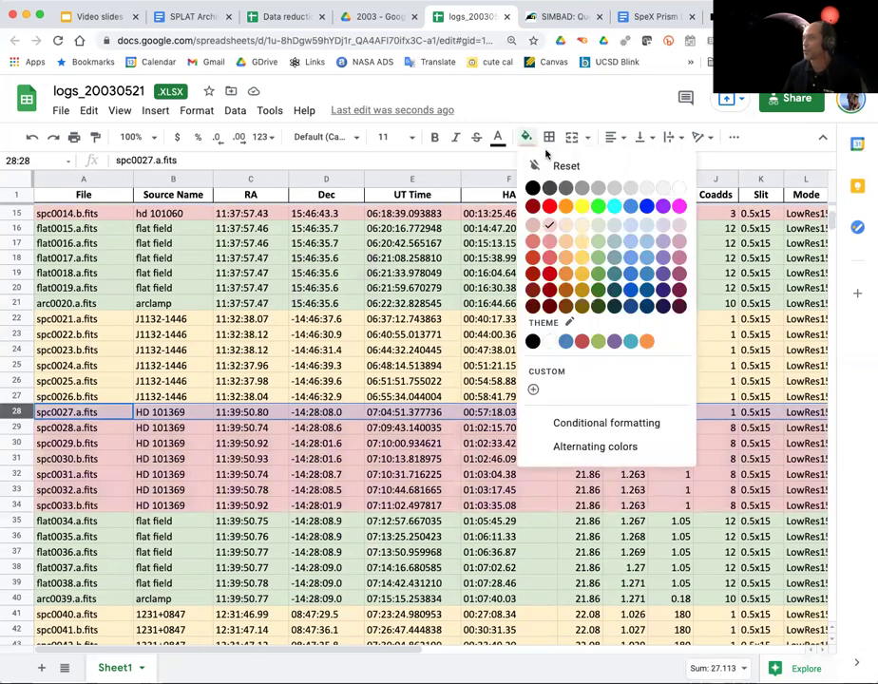
{"action": "left_click", "coordinate": [566, 206]}
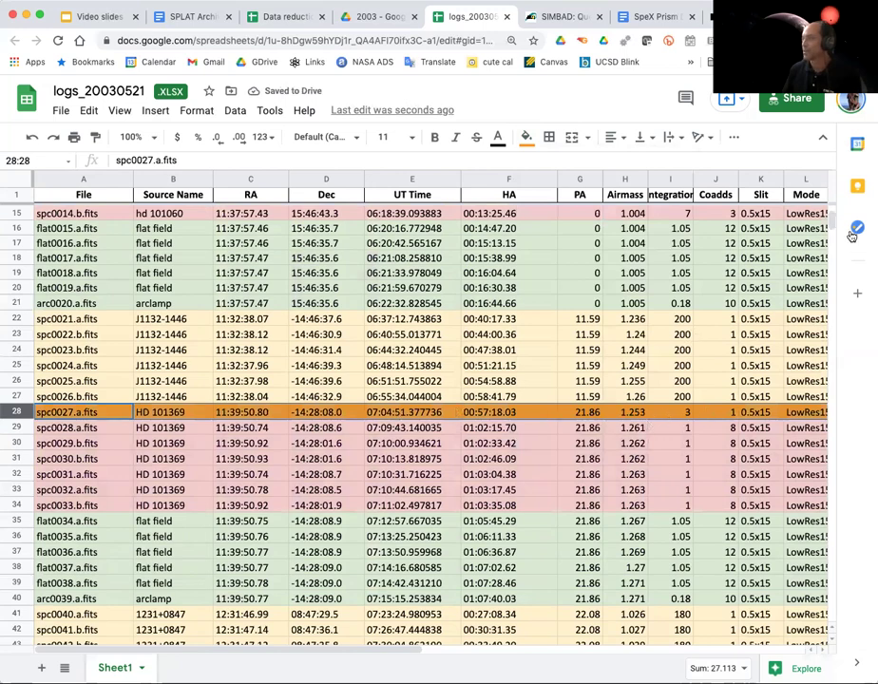
{"action": "scroll", "coordinate": [832, 224], "scroll_direction": "down", "scroll_amount": 2}
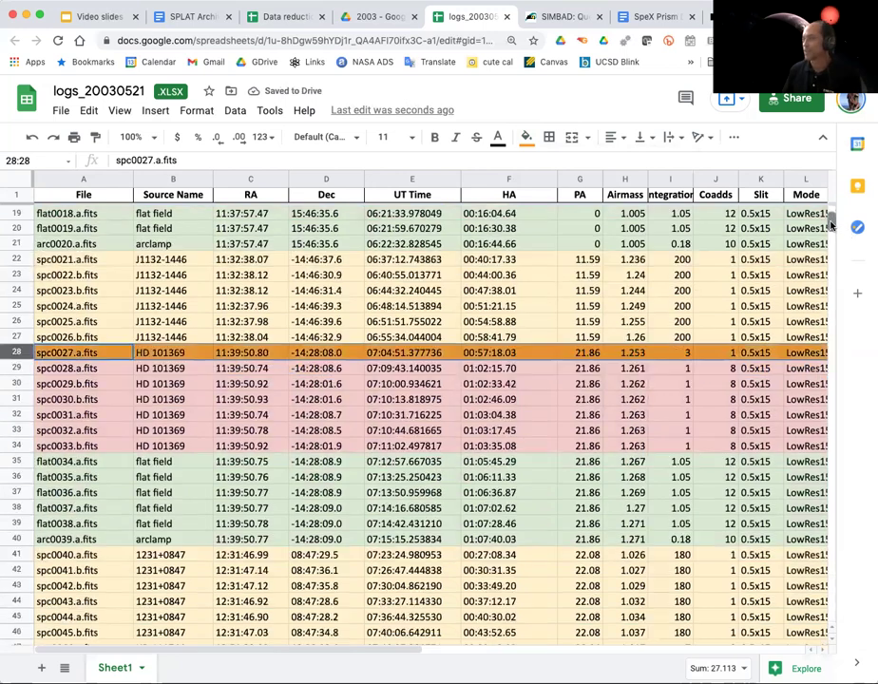
- Give the HD 111744 rows 47–48 the light pink fill
{"action": "scroll", "coordinate": [309, 544], "scroll_direction": "down", "scroll_amount": 6}
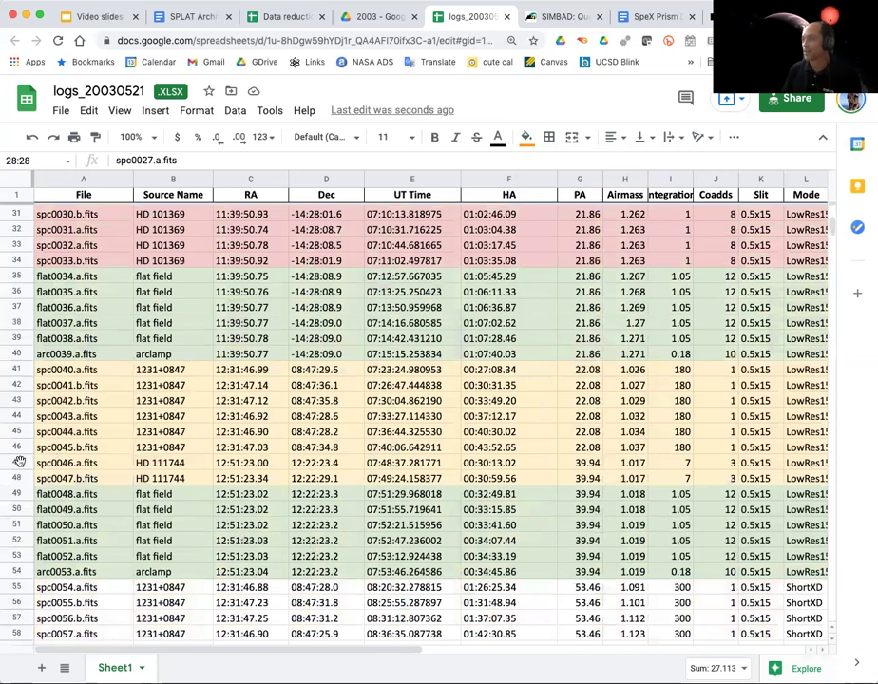
{"action": "left_click_drag", "start_coordinate": [17, 463], "coordinate": [17, 478]}
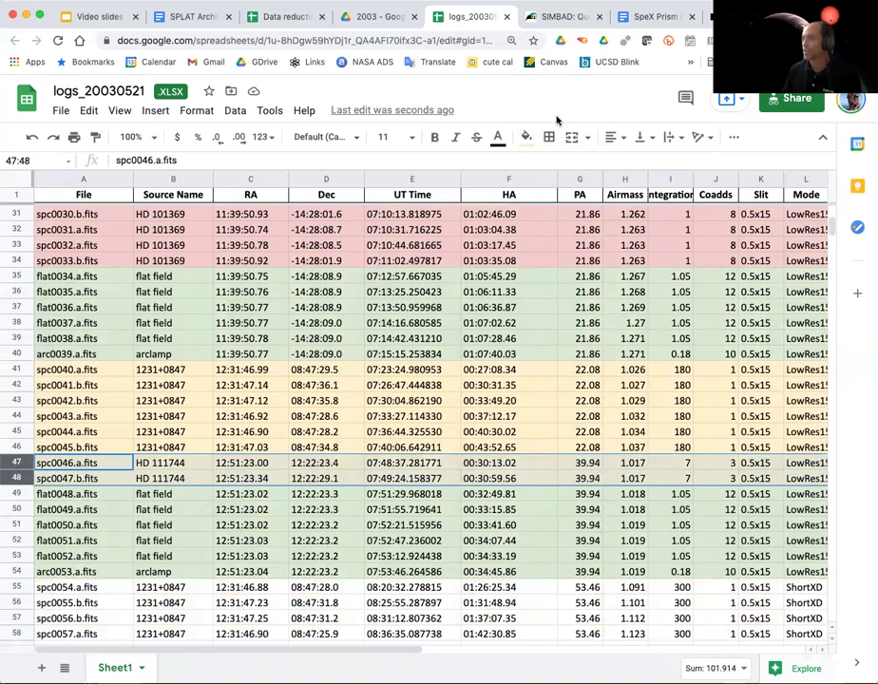
{"action": "left_click", "coordinate": [526, 137]}
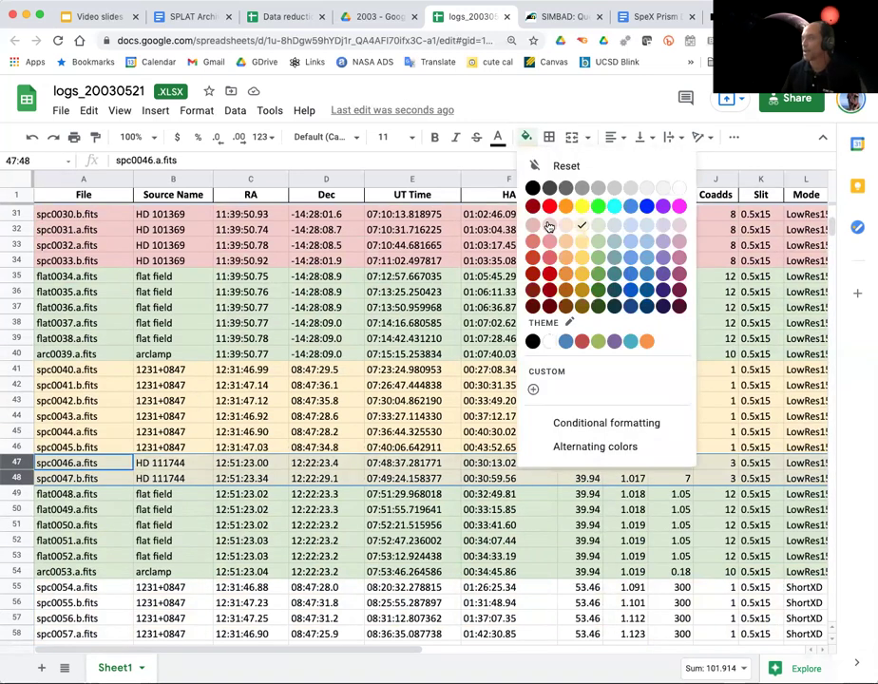
{"action": "left_click", "coordinate": [662, 224]}
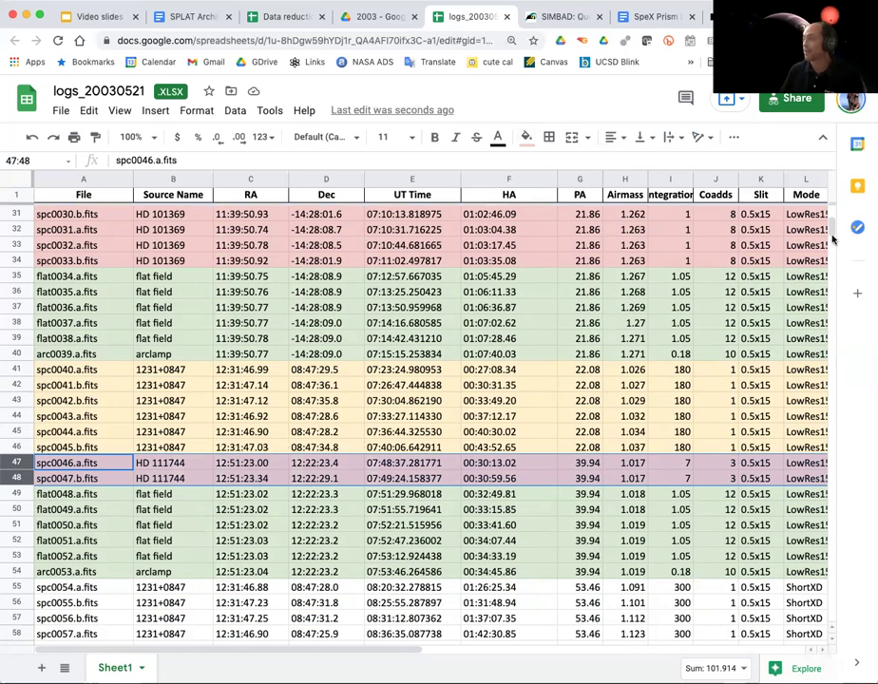
{"action": "scroll", "coordinate": [385, 409], "scroll_direction": "up", "scroll_amount": 10}
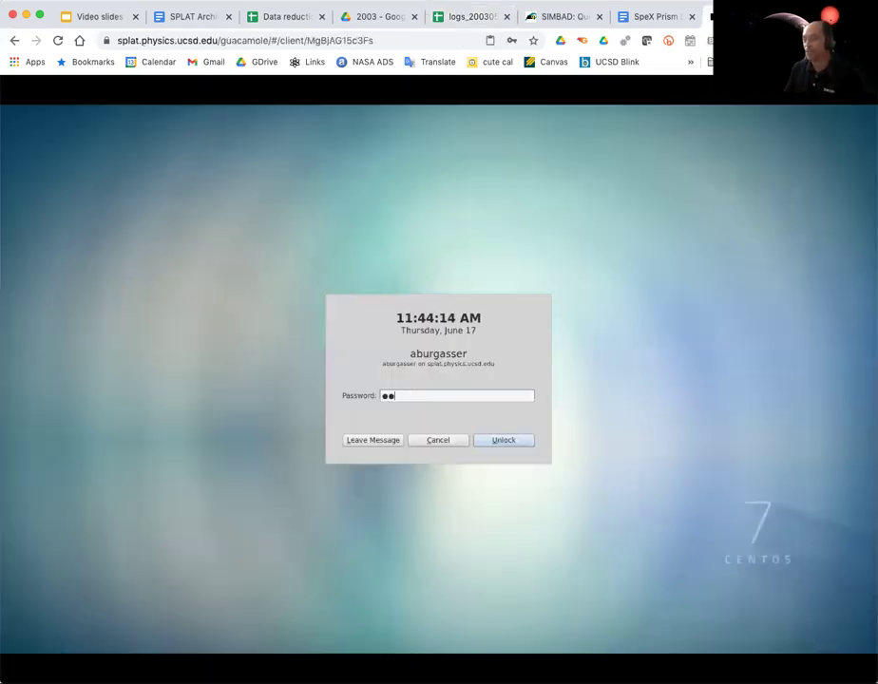
- Enter the account password on the lock screen to reach the CentOS desktop
{"action": "type", "text": "****"}
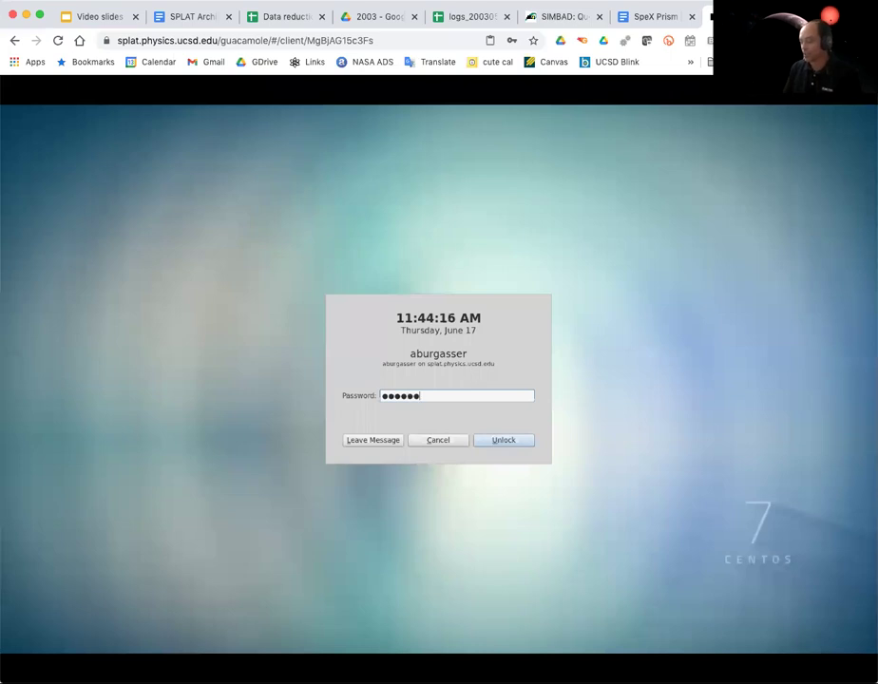
{"action": "type", "text": "****"}
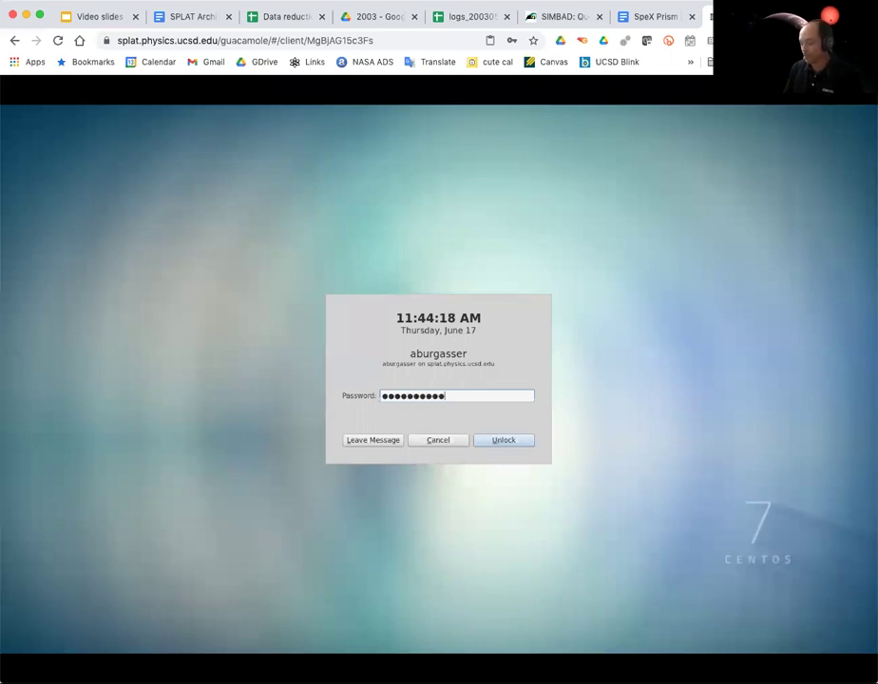
{"action": "type", "text": "*****"}
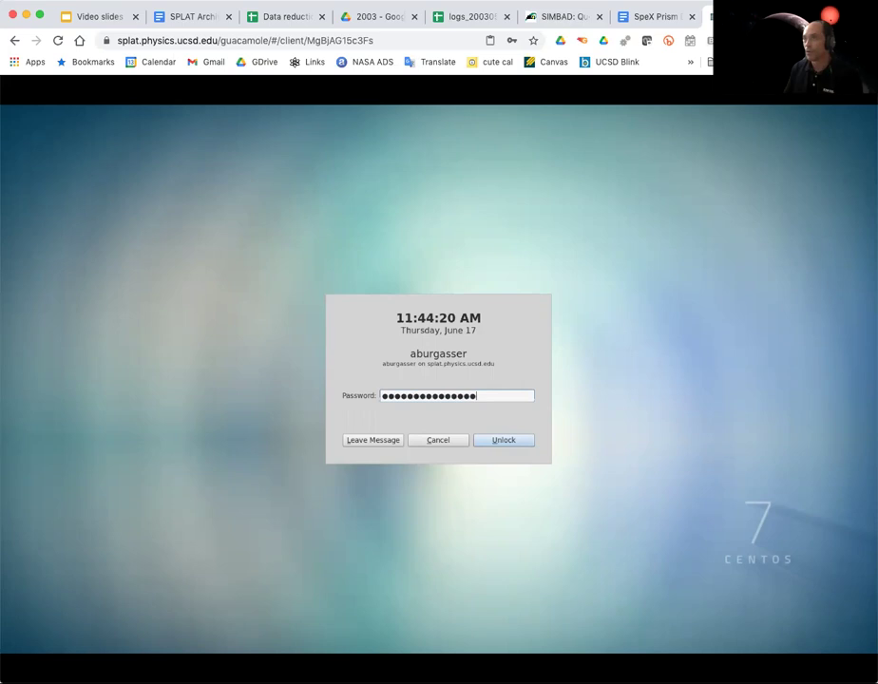
{"action": "key", "text": "Return"}
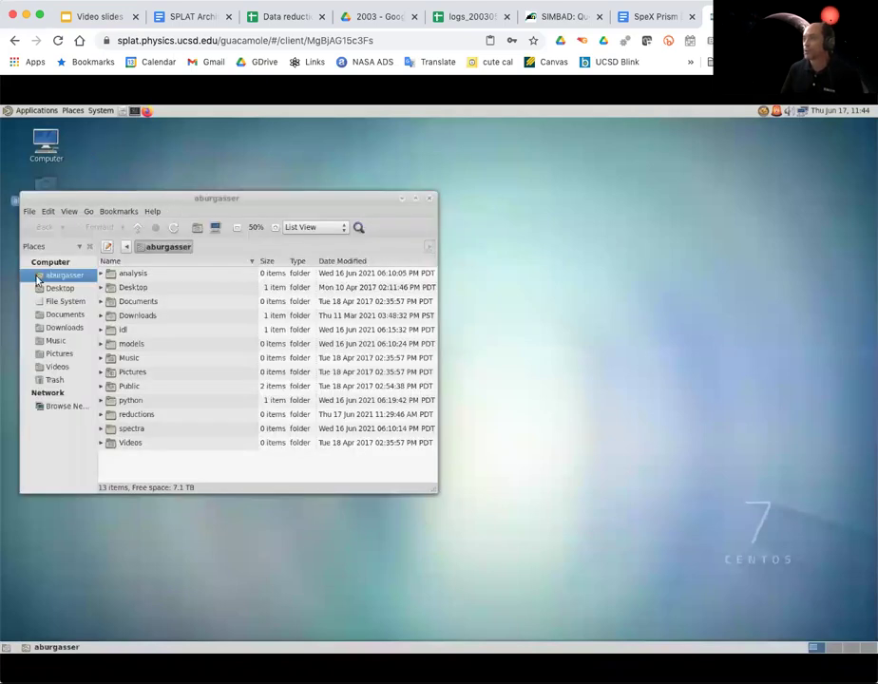
- Create a new folder named 20030521 inside the reductions folder
{"action": "left_click_drag", "start_coordinate": [130, 200], "coordinate": [172, 175]}
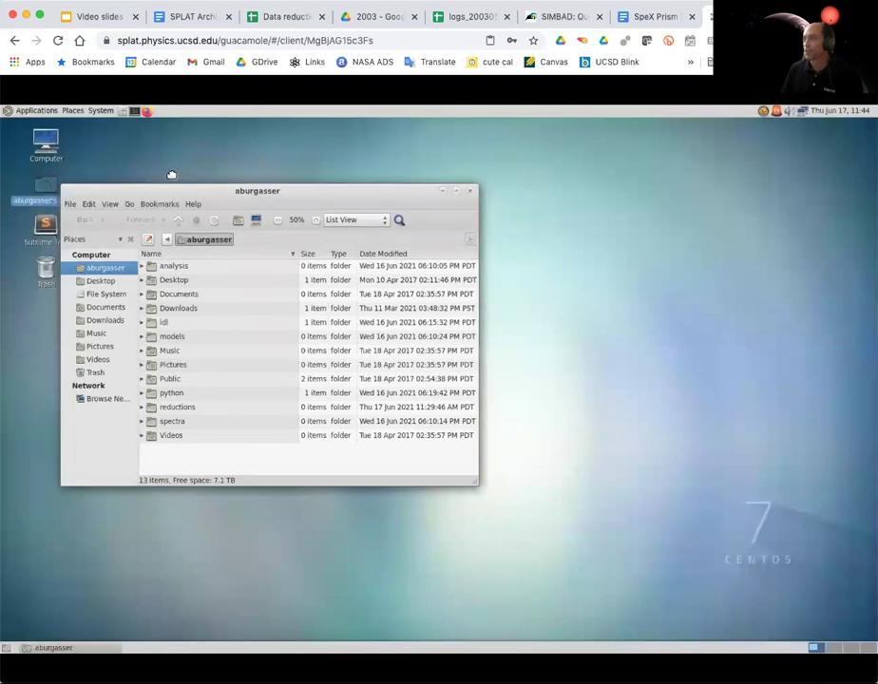
{"action": "double_click", "coordinate": [178, 394]}
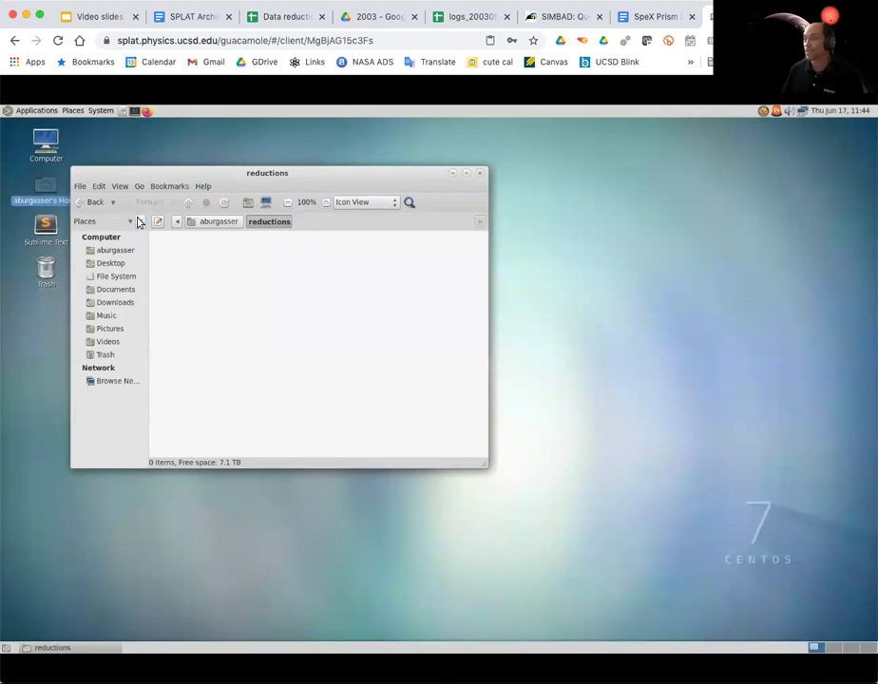
{"action": "left_click", "coordinate": [80, 186]}
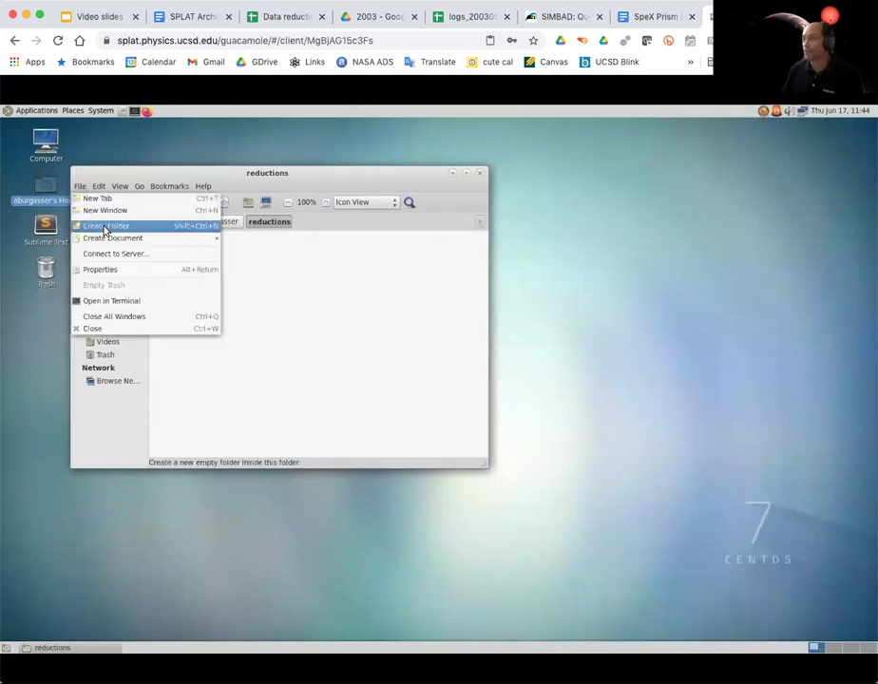
{"action": "left_click", "coordinate": [105, 226]}
{"action": "type", "text": "200"}
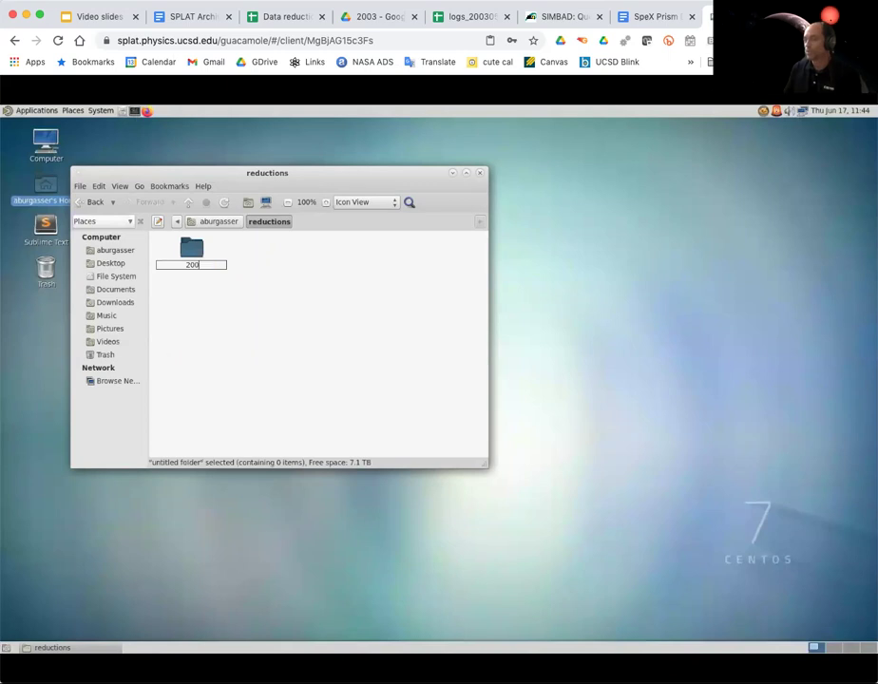
{"action": "type", "text": "30521"}
{"action": "key", "text": "Return"}
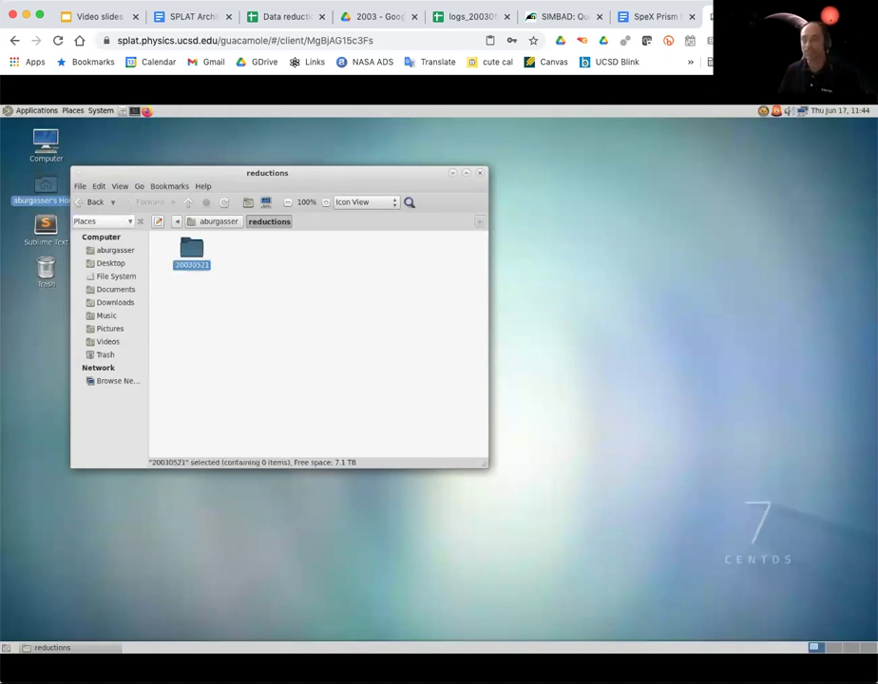
- Inside 20030521, create two subfolders named cals and proc
{"action": "double_click", "coordinate": [193, 251]}
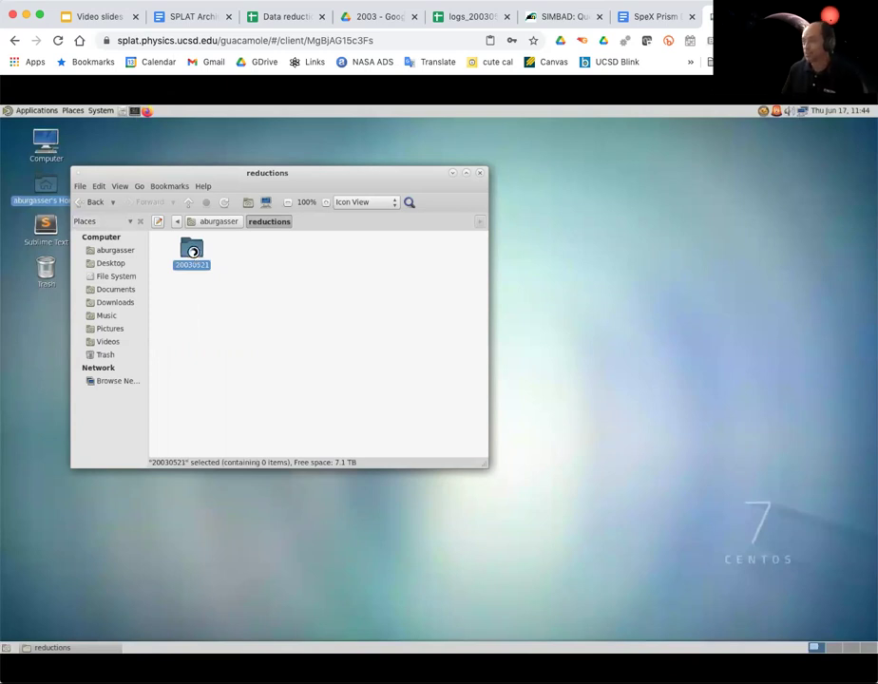
{"action": "left_click", "coordinate": [81, 187]}
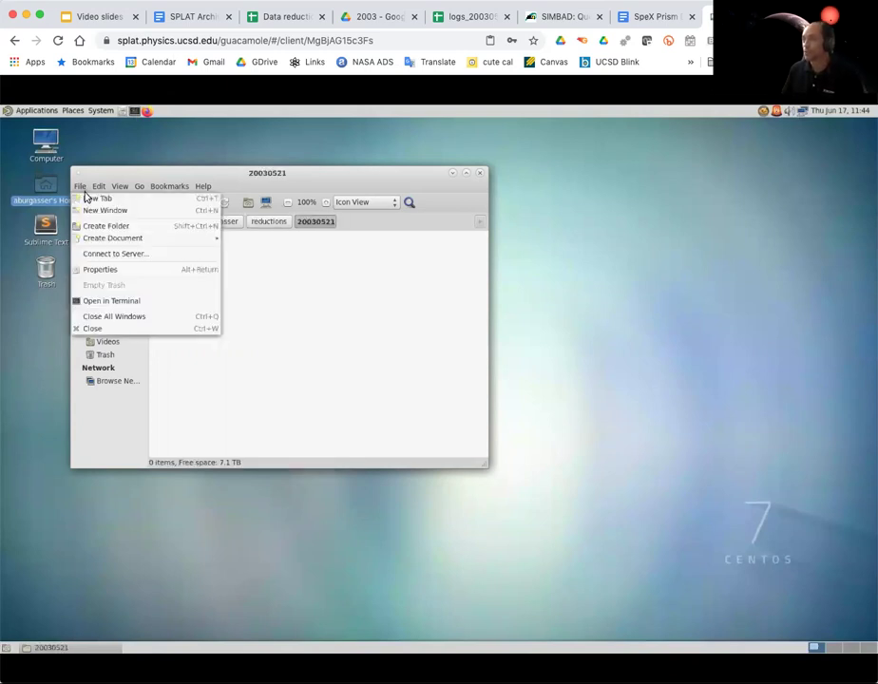
{"action": "left_click", "coordinate": [98, 231]}
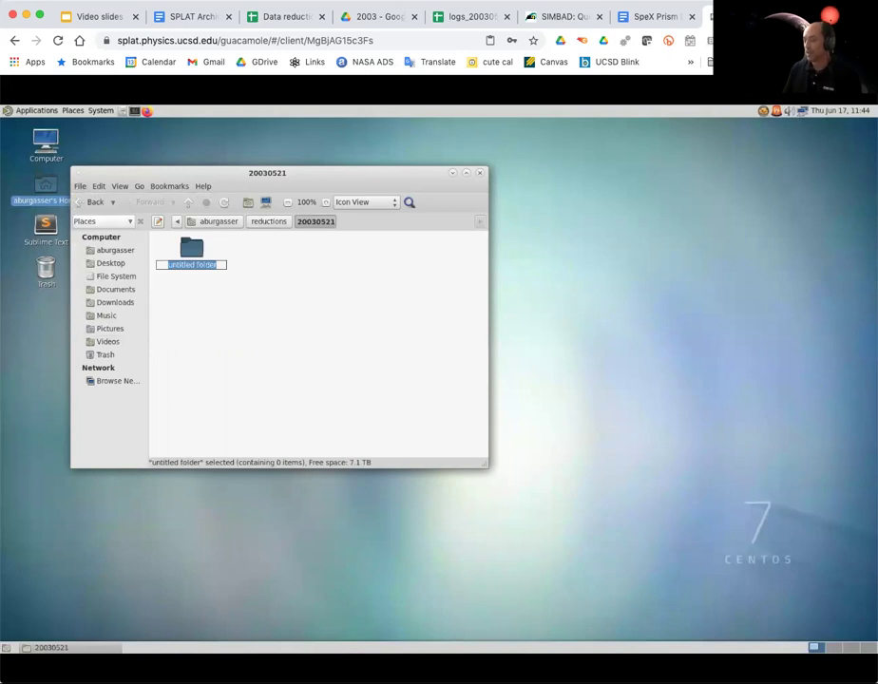
{"action": "type", "text": "cals"}
{"action": "key", "text": "Return"}
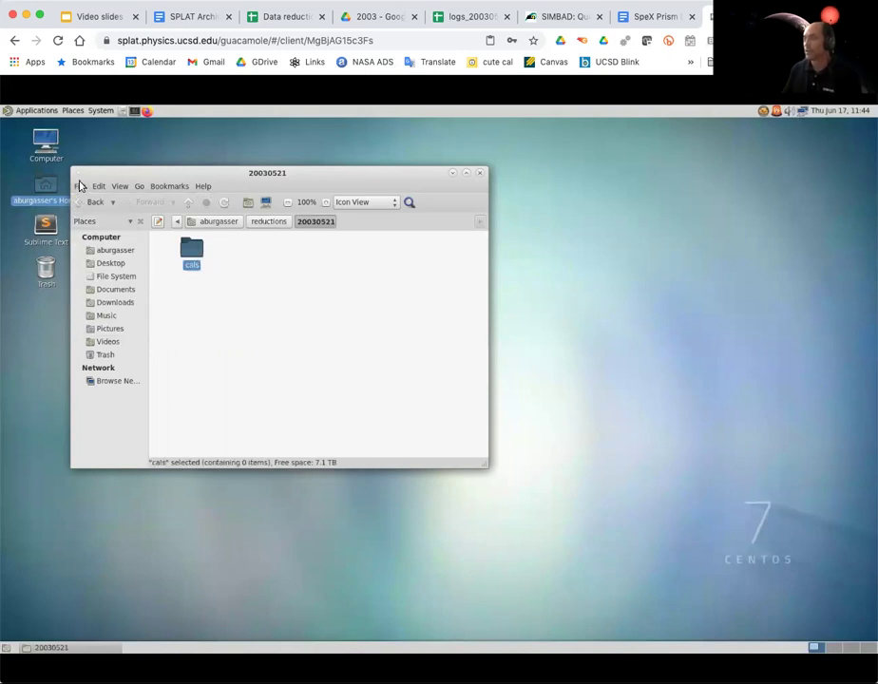
{"action": "left_click", "coordinate": [80, 186]}
{"action": "left_click", "coordinate": [95, 228]}
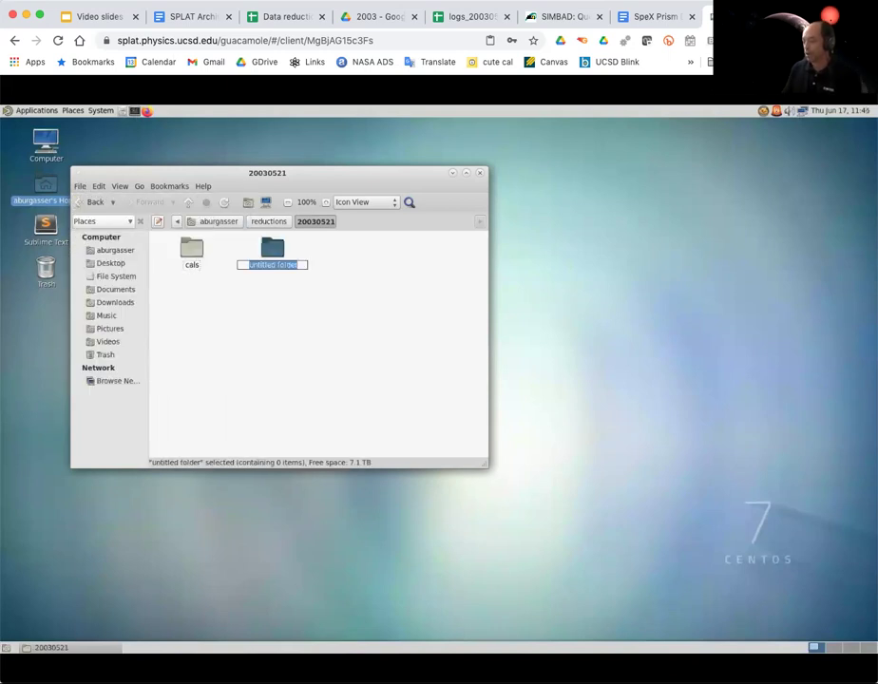
{"action": "type", "text": "proc"}
{"action": "key", "text": "Return"}
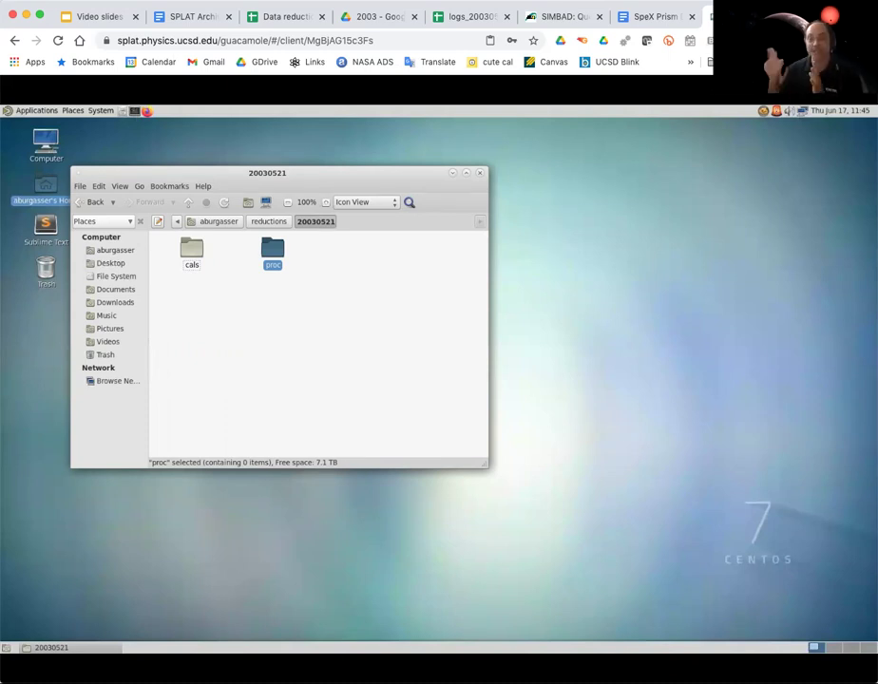
- In a new terminal, change directory to reductions/20030521
{"action": "left_click", "coordinate": [135, 113]}
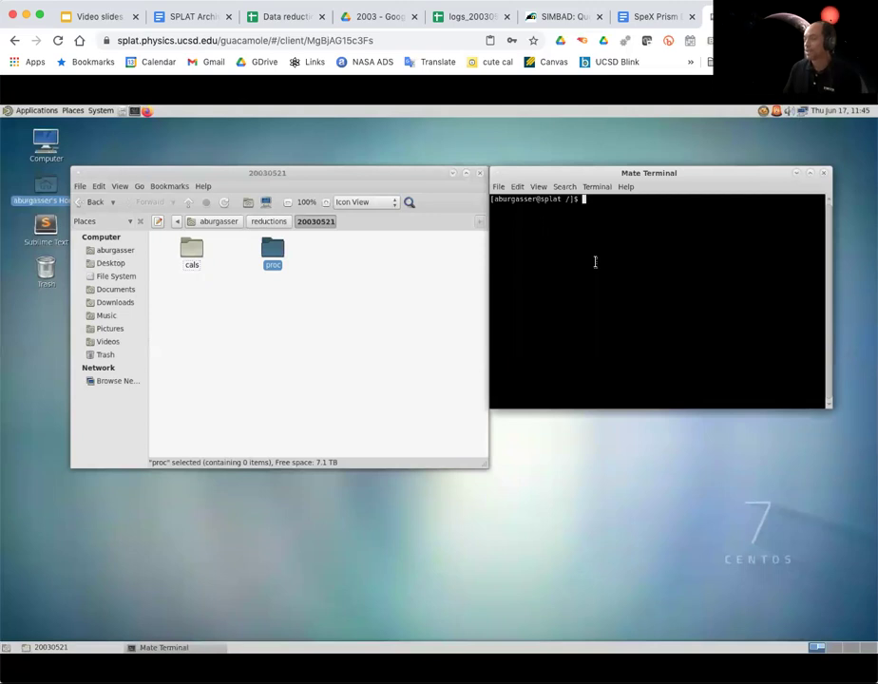
{"action": "type", "text": "cd"}
{"action": "key", "text": "Return"}
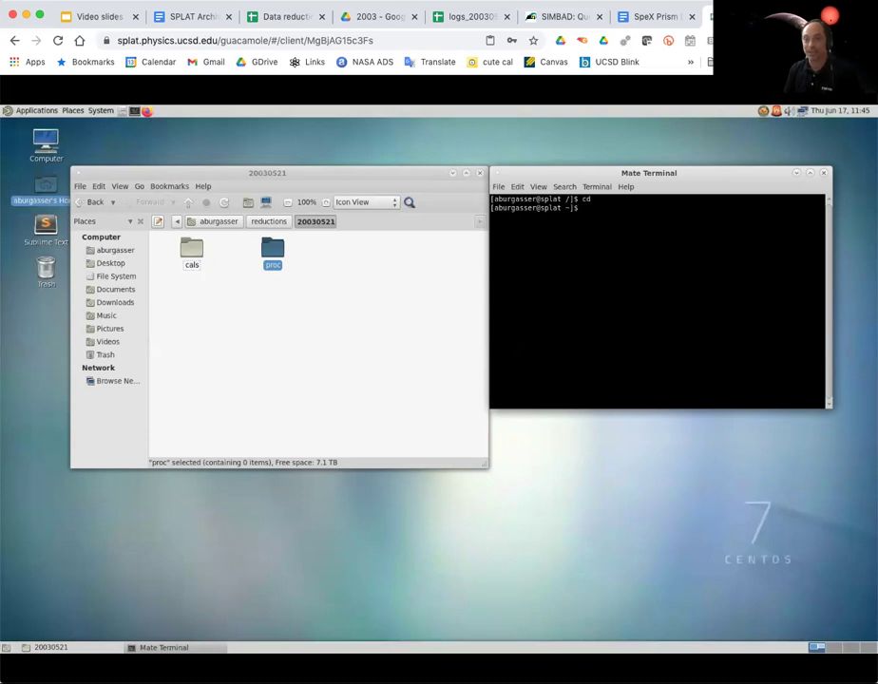
{"action": "type", "text": "cd "}
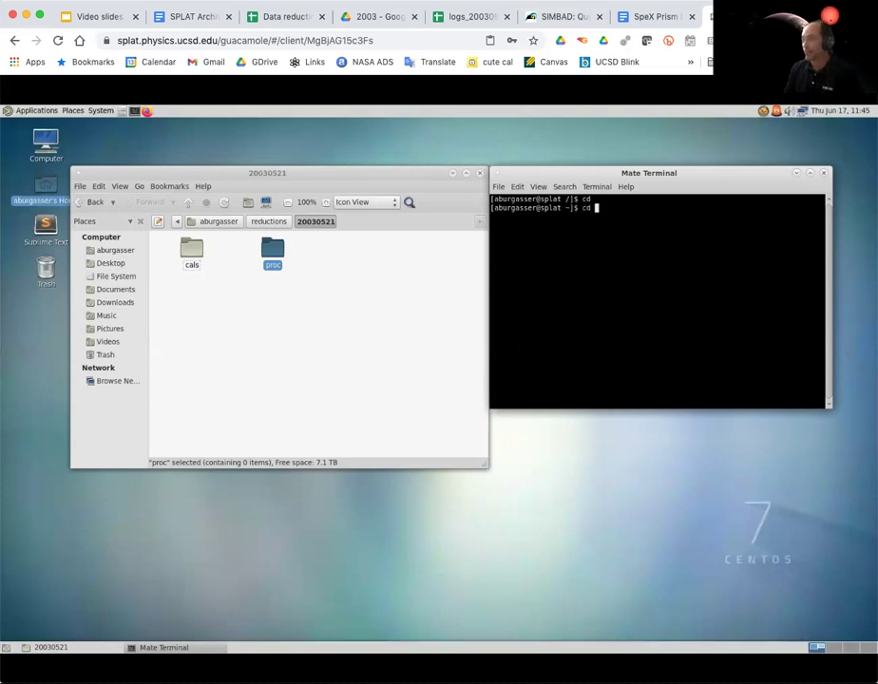
{"action": "type", "text": "red"}
{"action": "key", "text": "Tab"}
{"action": "type", "text": "2003"}
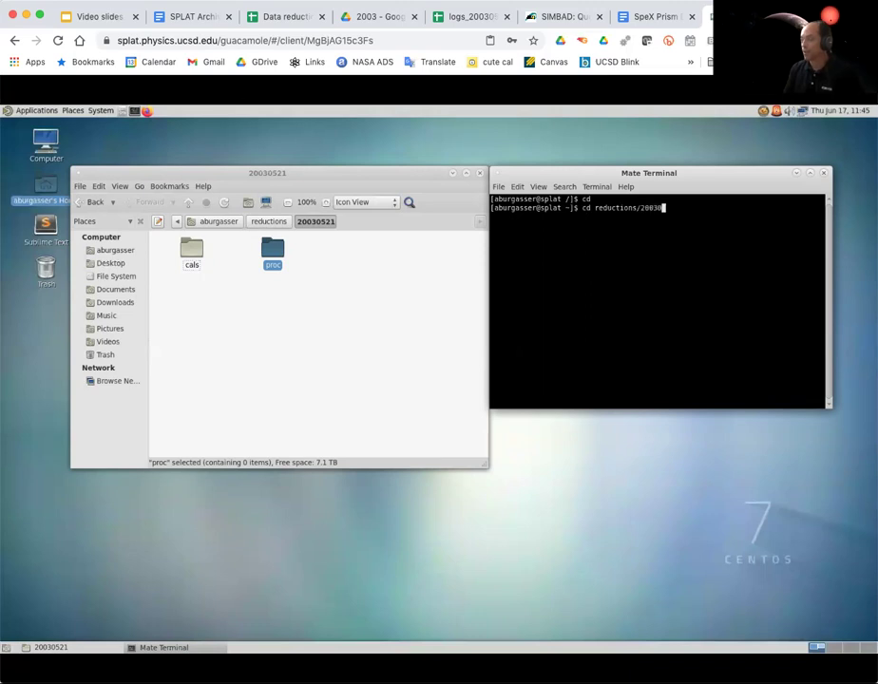
{"action": "key", "text": "Tab"}
{"action": "key", "text": "Return"}
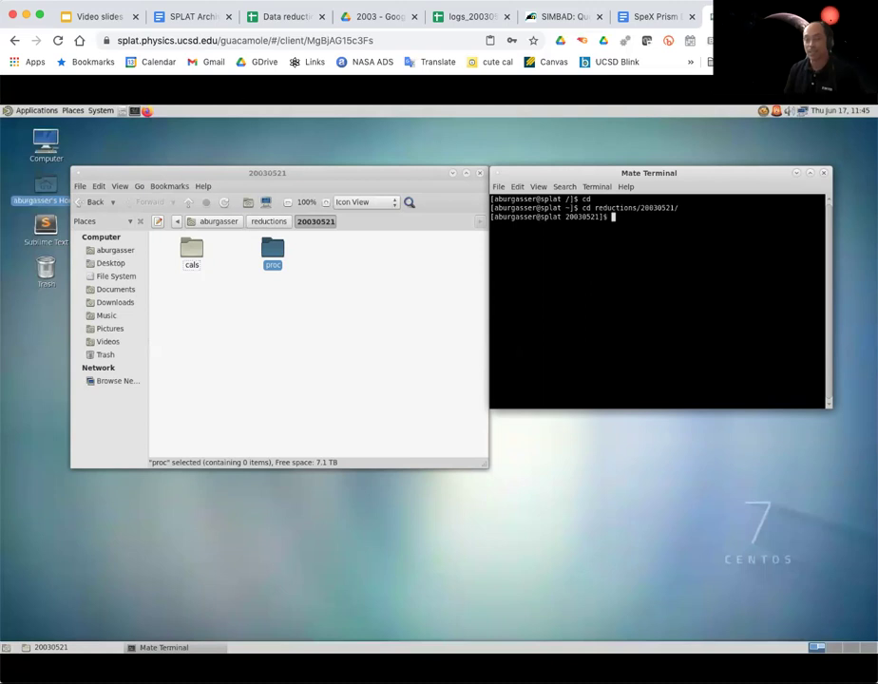
- Start bash, launch IDL, and run xspextool at the IDL prompt
{"action": "type", "text": "bash"}
{"action": "key", "text": "Return"}
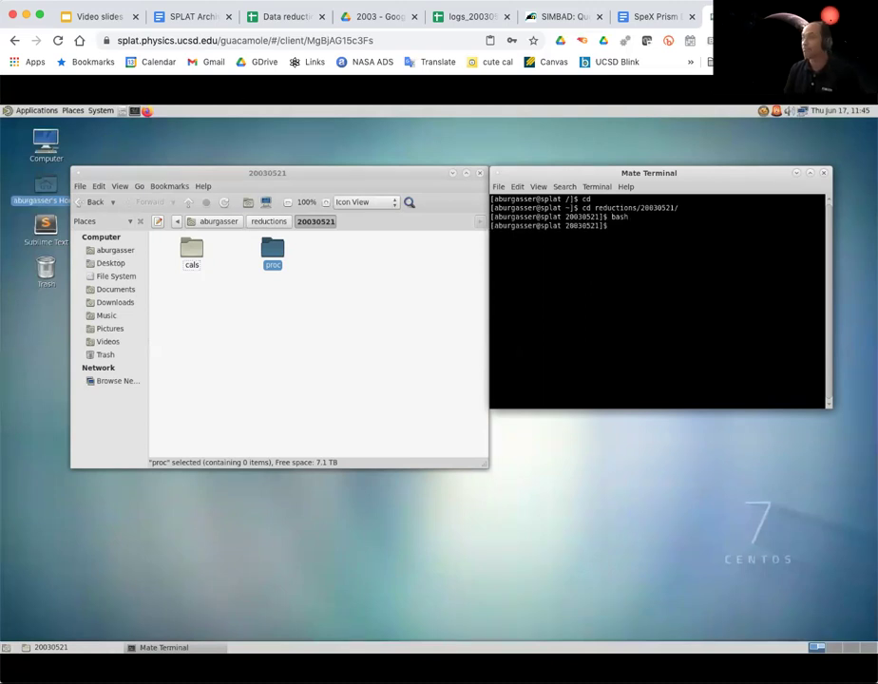
{"action": "type", "text": "idl"}
{"action": "key", "text": "Return"}
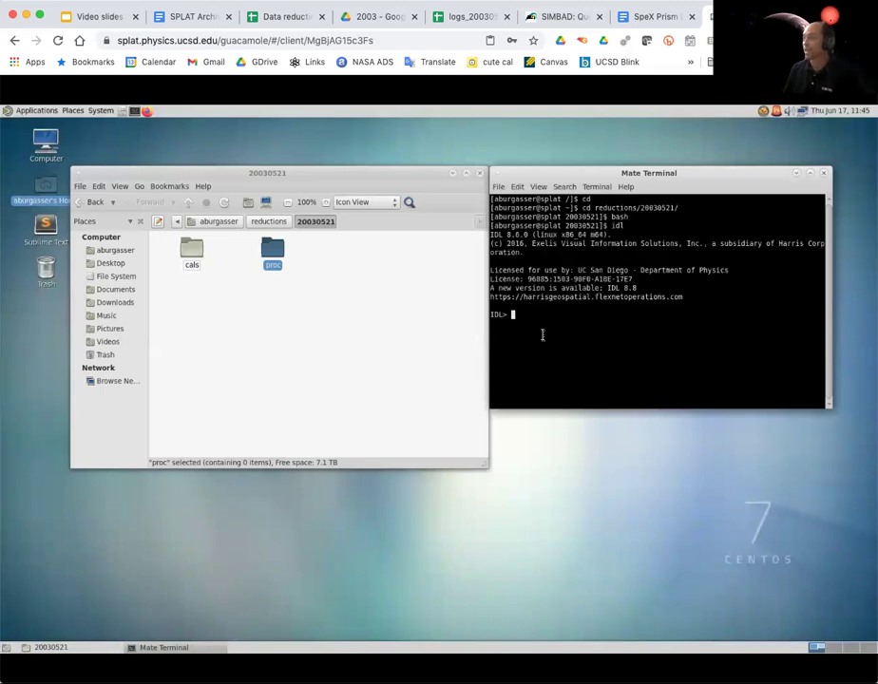
{"action": "type", "text": "x"}
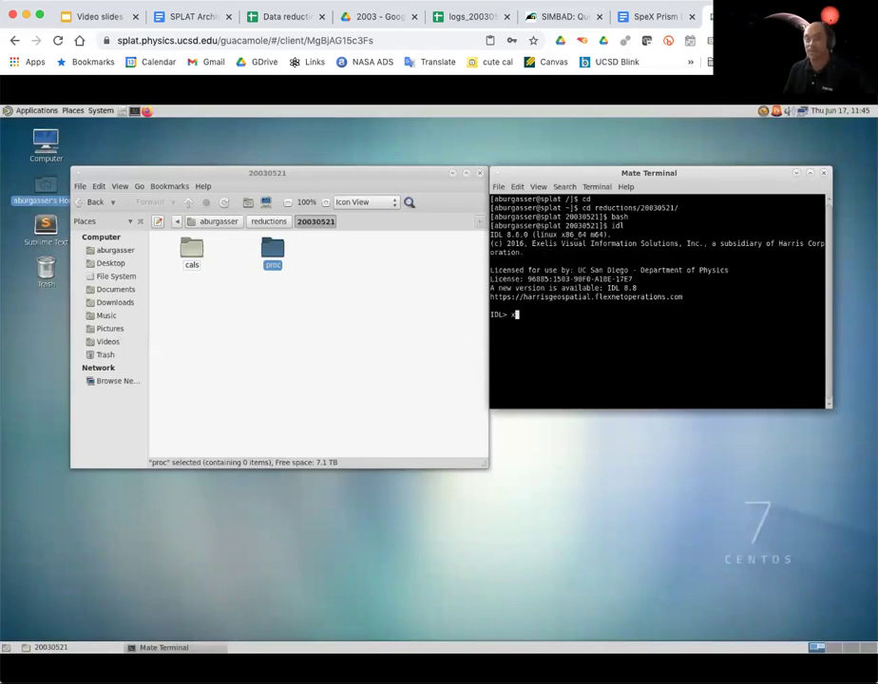
{"action": "type", "text": "spextool"}
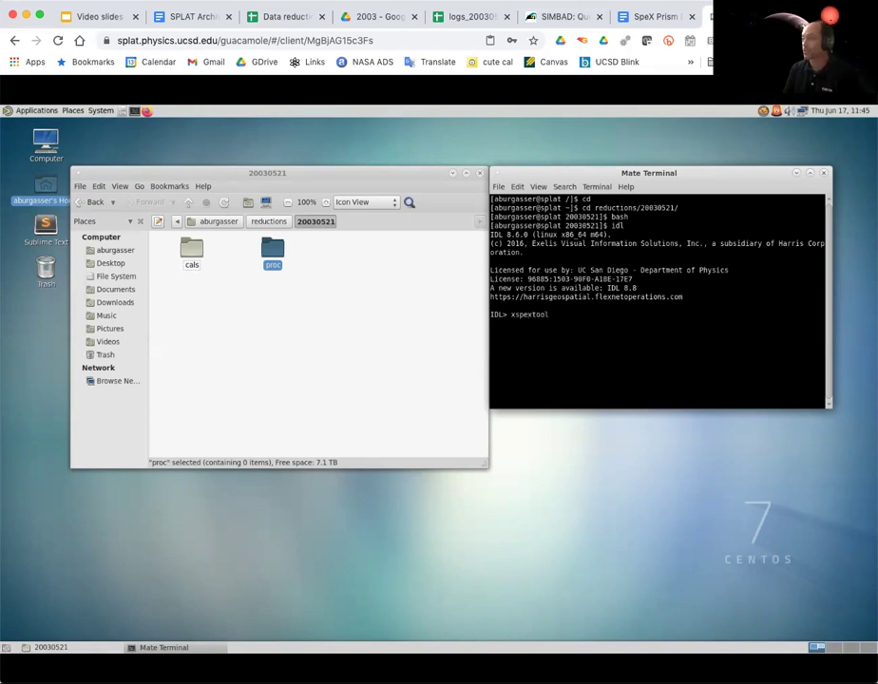
{"action": "key", "text": "Return"}
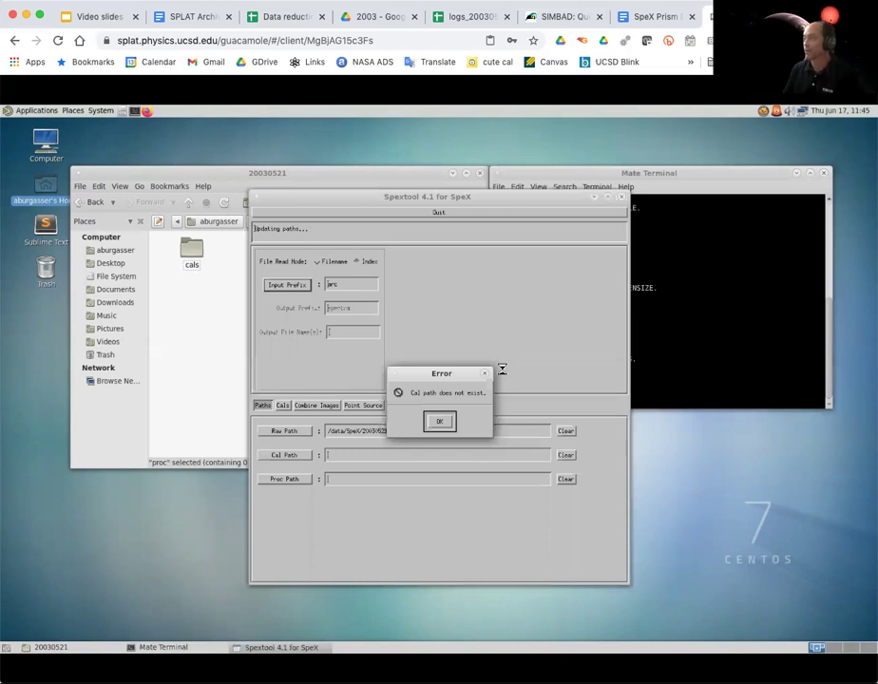
- Dismiss the missing cal path error and move the Spextool window to the right
{"action": "left_click", "coordinate": [445, 420]}
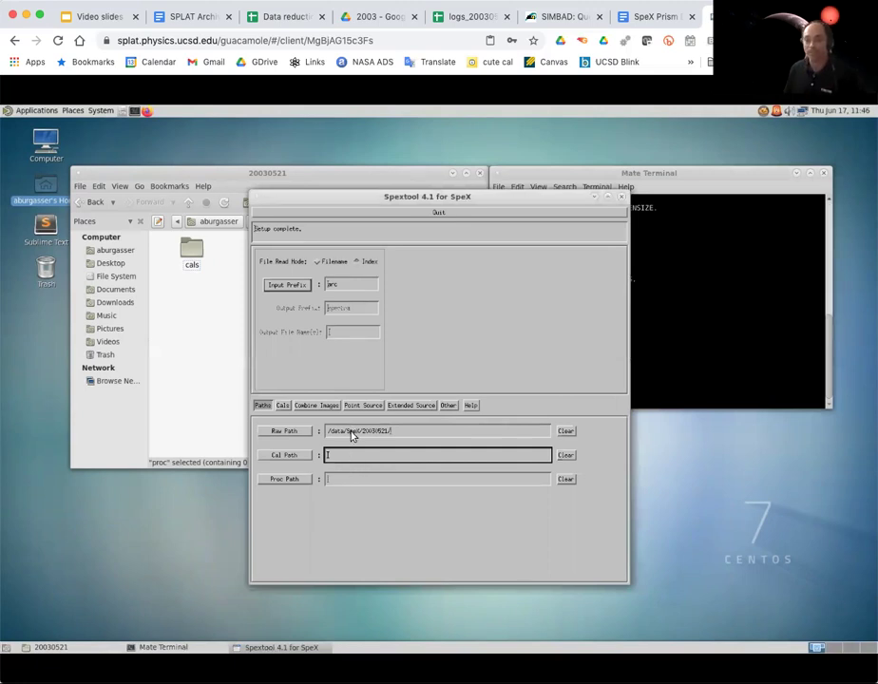
{"action": "left_click_drag", "start_coordinate": [391, 195], "coordinate": [463, 199]}
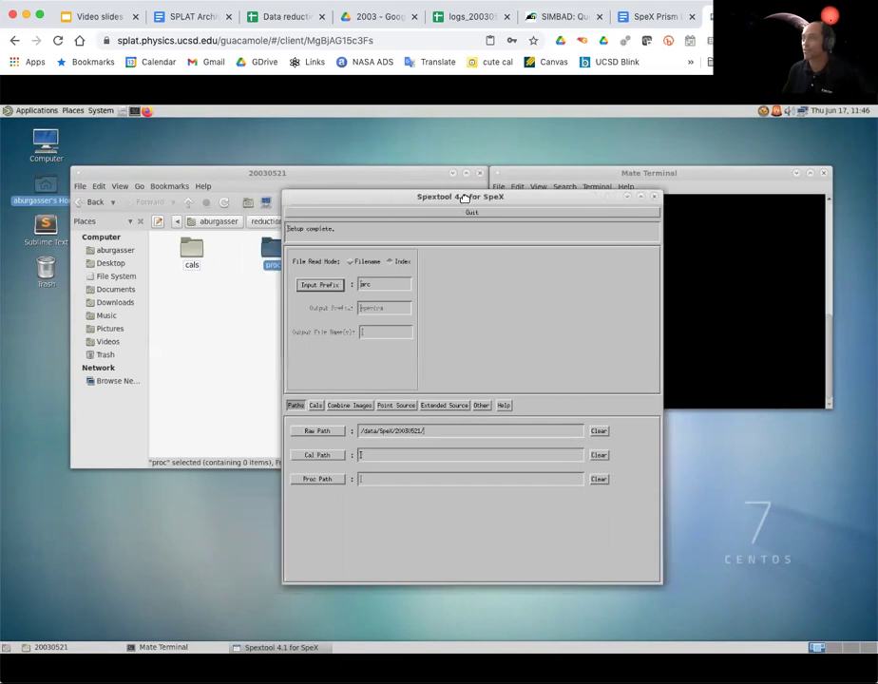
{"action": "left_click_drag", "start_coordinate": [523, 204], "coordinate": [689, 220]}
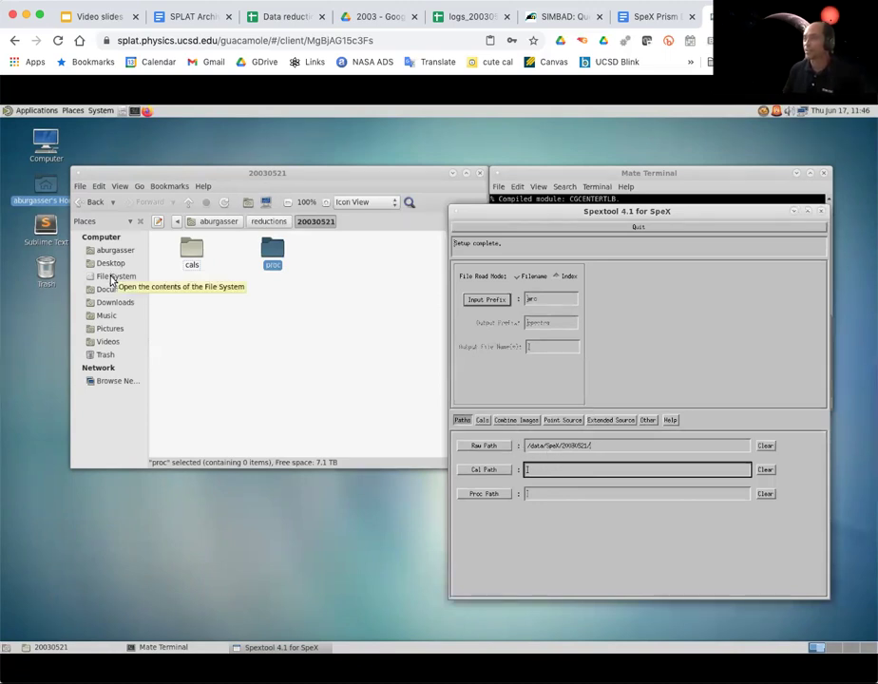
- Browse to /data/SpeX/20030521 to view the arc and flat FITS files, then raise Spextool
{"action": "left_click", "coordinate": [112, 277]}
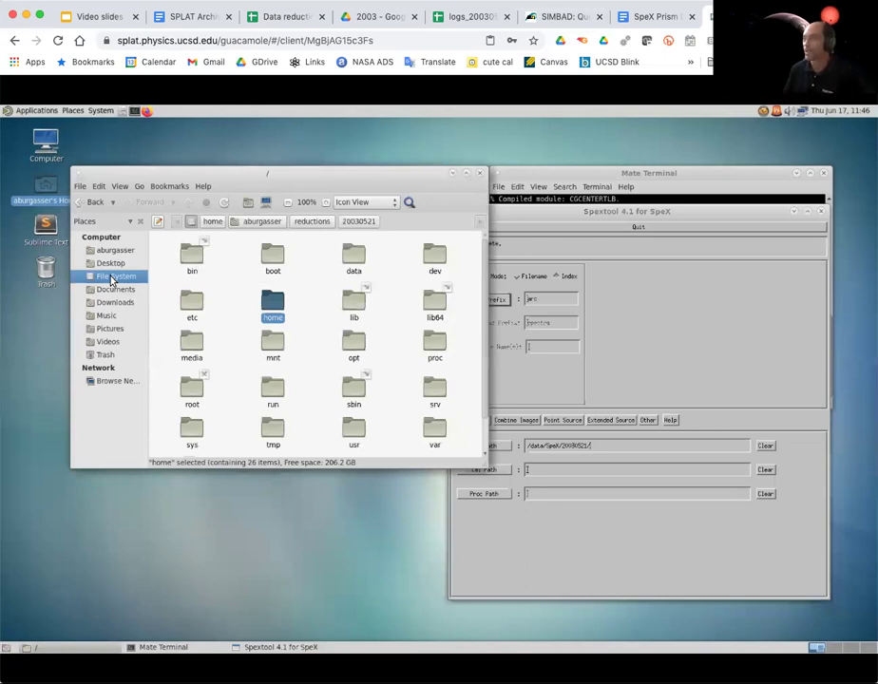
{"action": "double_click", "coordinate": [353, 258]}
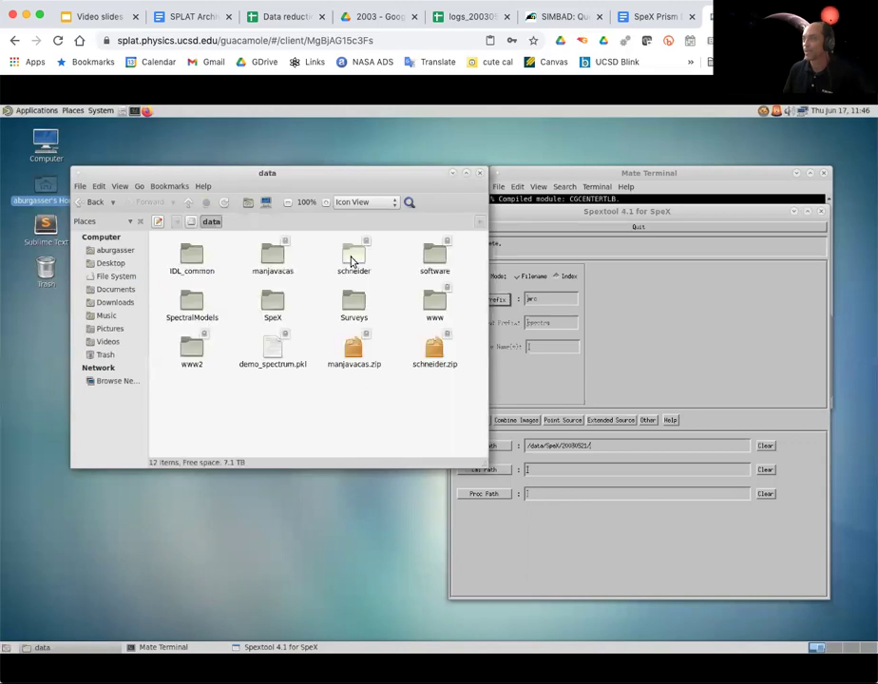
{"action": "double_click", "coordinate": [271, 305]}
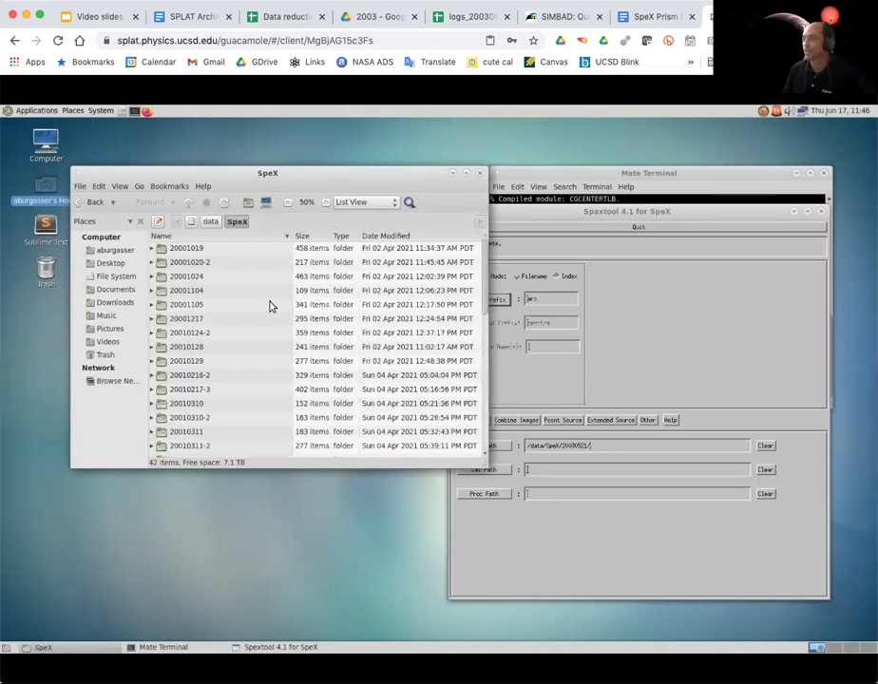
{"action": "left_click", "coordinate": [479, 305]}
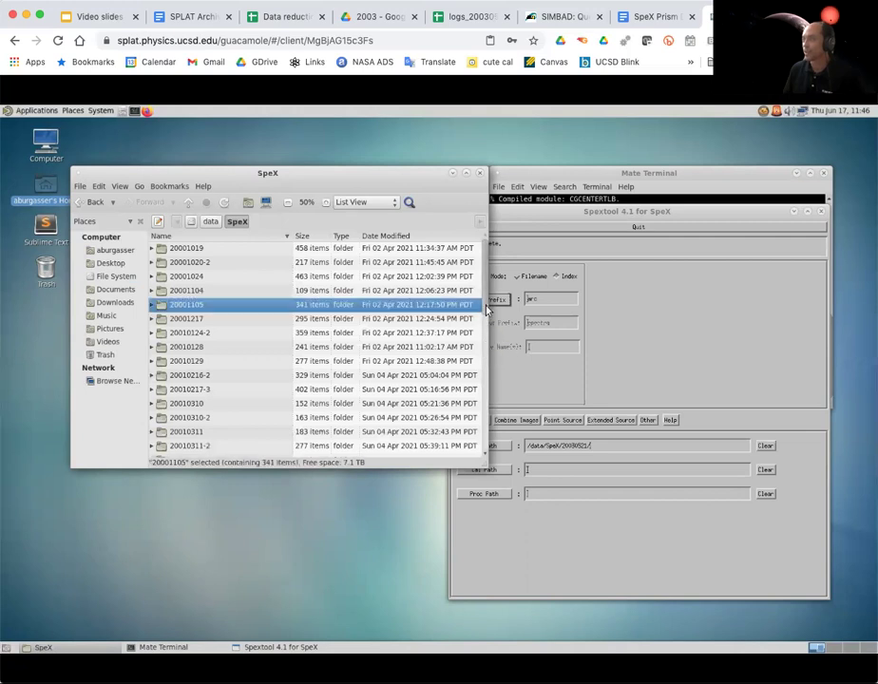
{"action": "scroll", "coordinate": [486, 445], "scroll_direction": "down", "scroll_amount": 6}
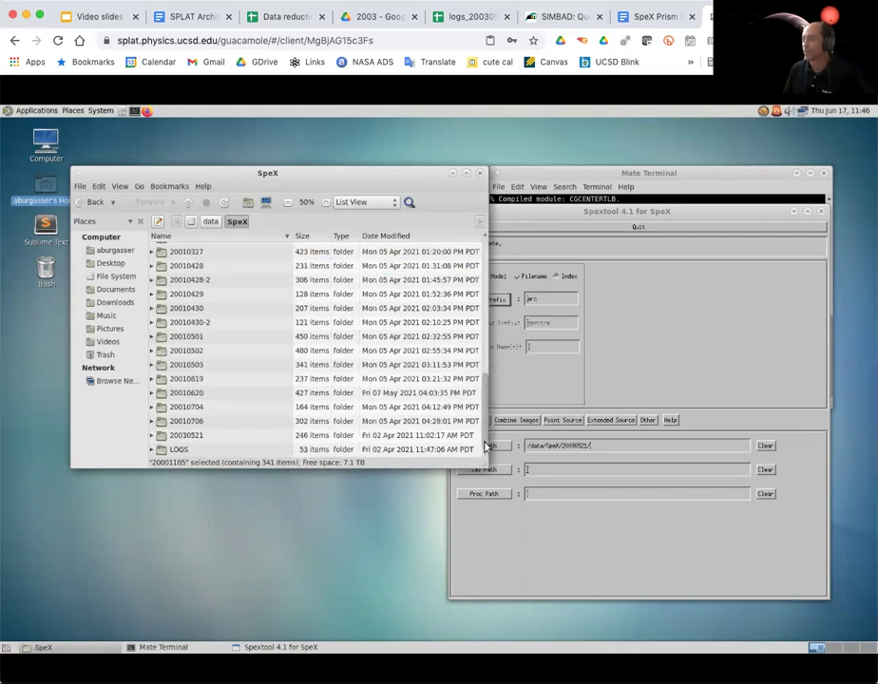
{"action": "double_click", "coordinate": [190, 436]}
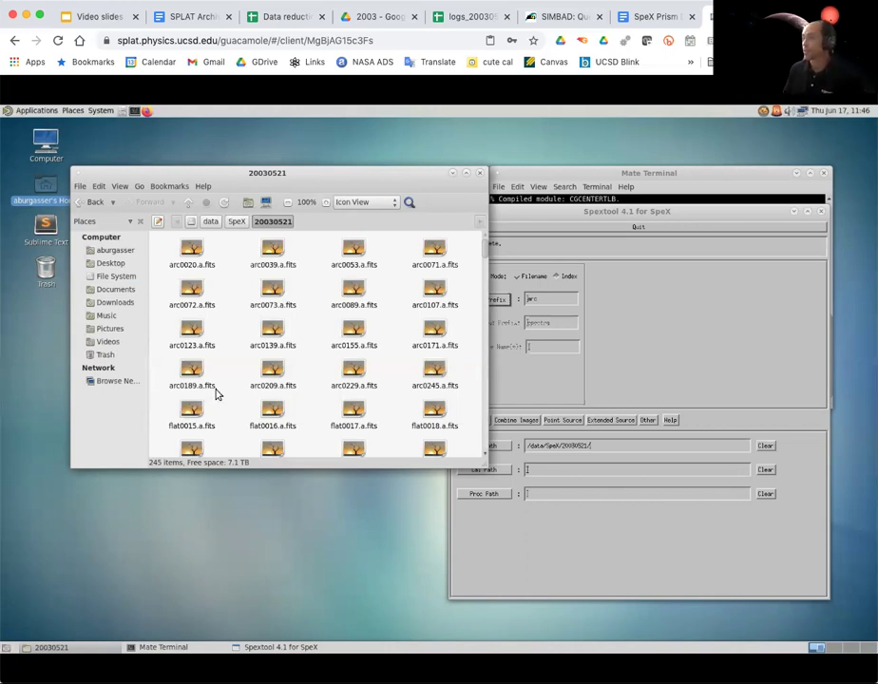
{"action": "left_click", "coordinate": [548, 453]}
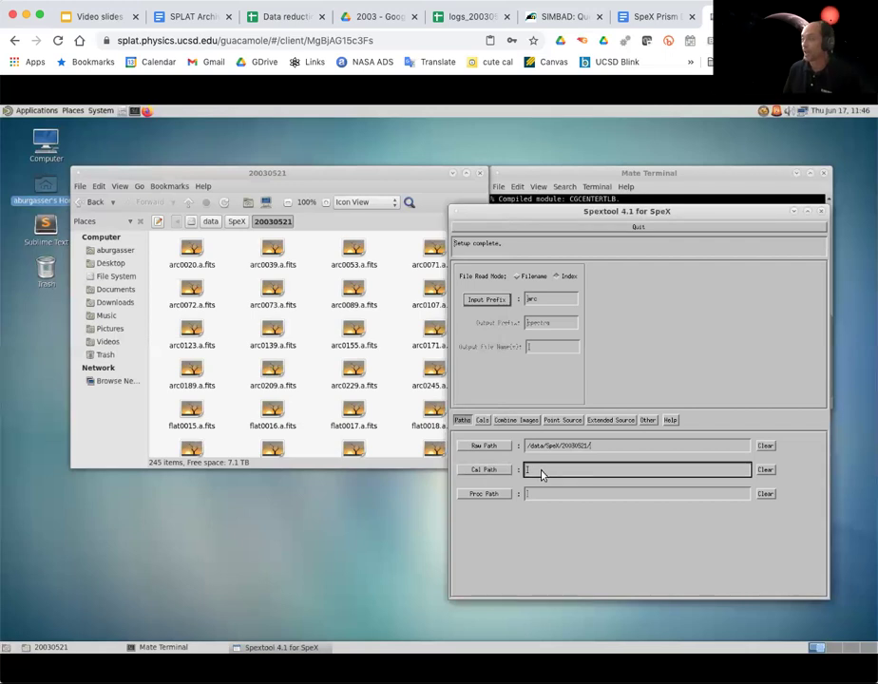
- Enter 'cal' as Cal Path and 'proc' as Proc Path, and reopen reductions/20030521 in Caja
{"action": "type", "text": "cal"}
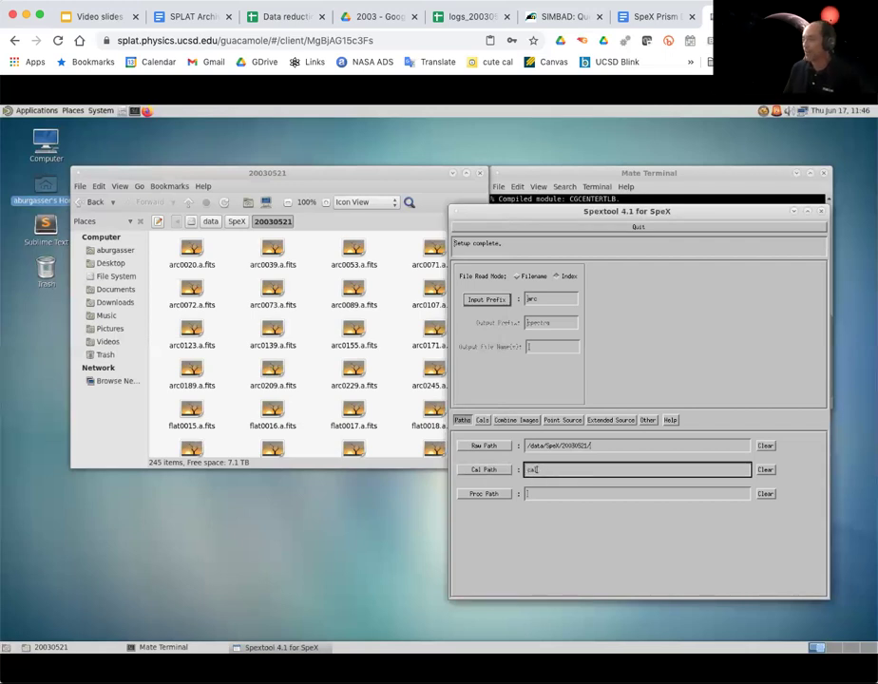
{"action": "left_click", "coordinate": [539, 495]}
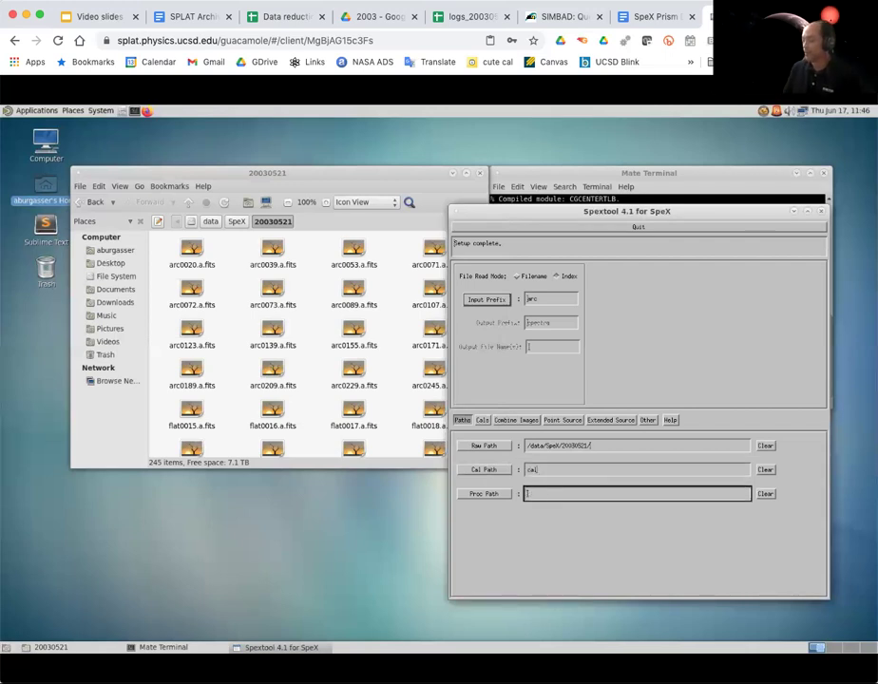
{"action": "type", "text": "proc"}
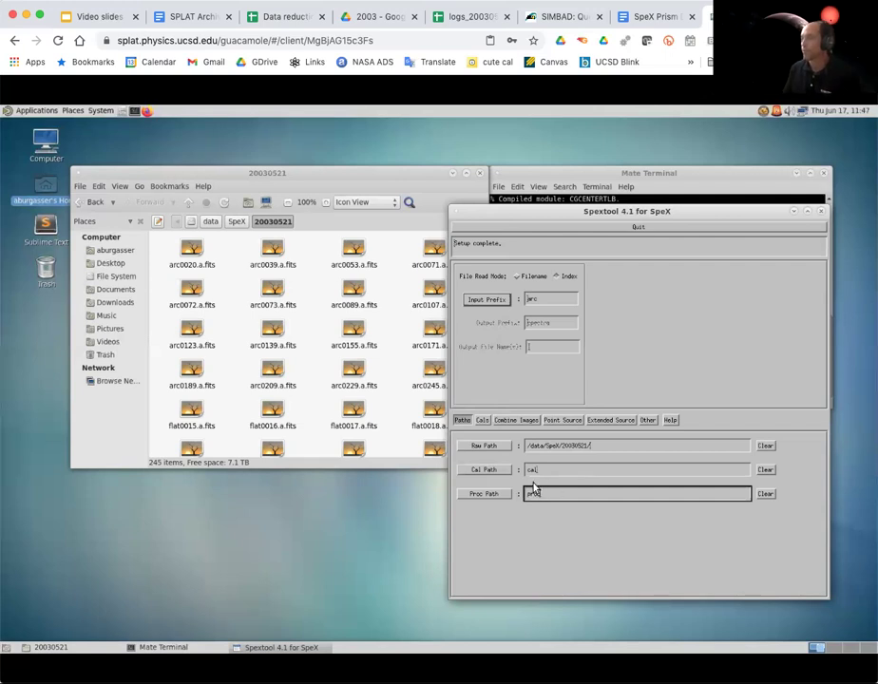
{"action": "left_click", "coordinate": [107, 251]}
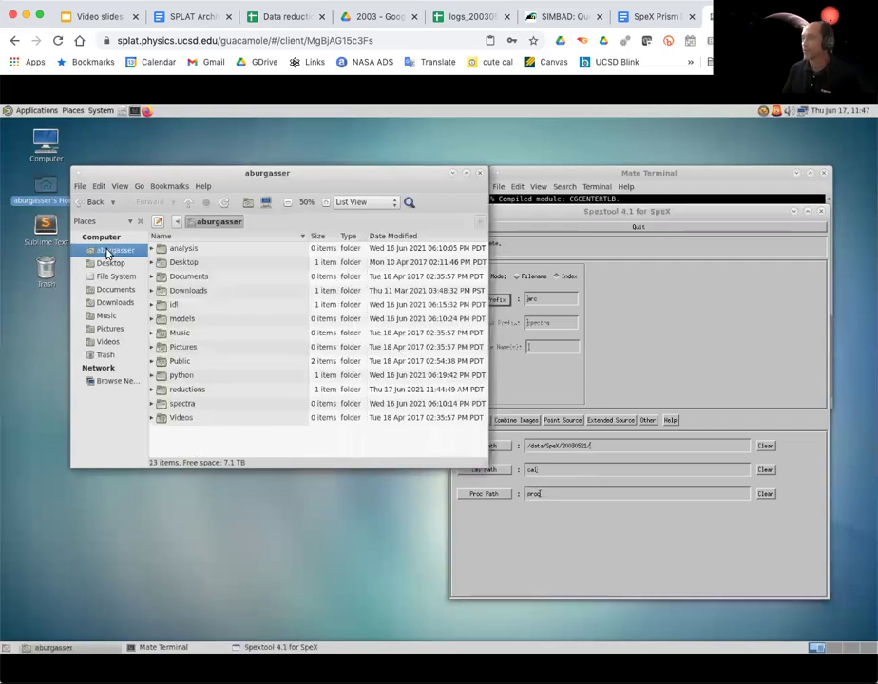
{"action": "double_click", "coordinate": [183, 393]}
{"action": "double_click", "coordinate": [191, 253]}
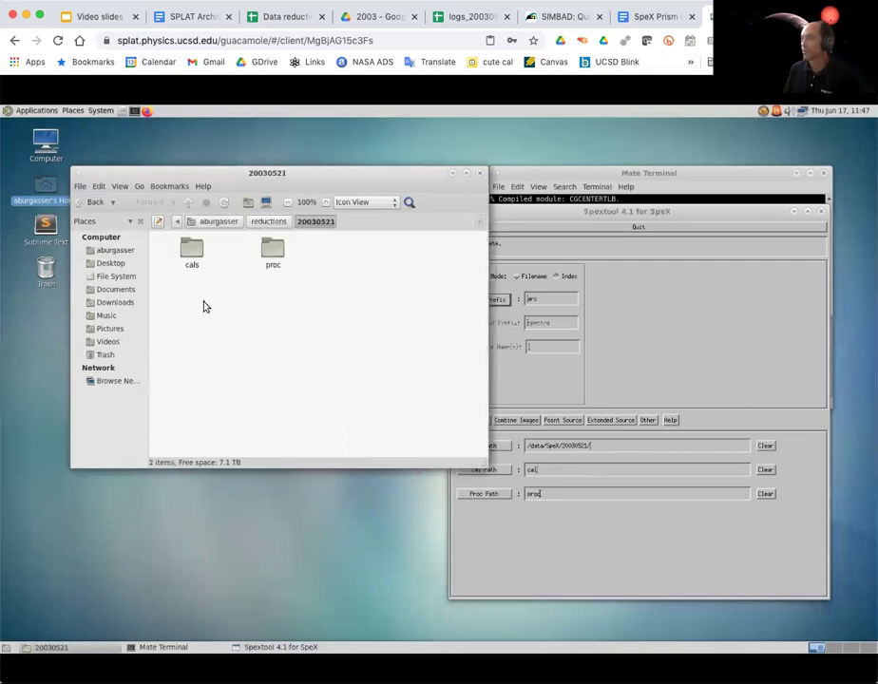
- Correct the Cal Path to 'cals', dismiss the path error, and open the Cals page
{"action": "left_click", "coordinate": [547, 473]}
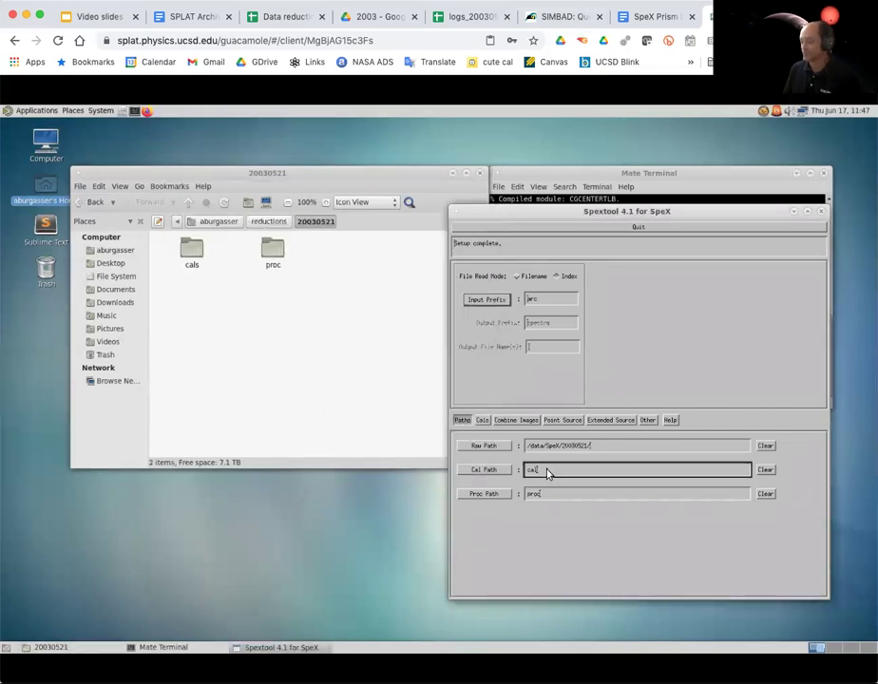
{"action": "type", "text": "s"}
{"action": "key", "text": "BackSpace"}
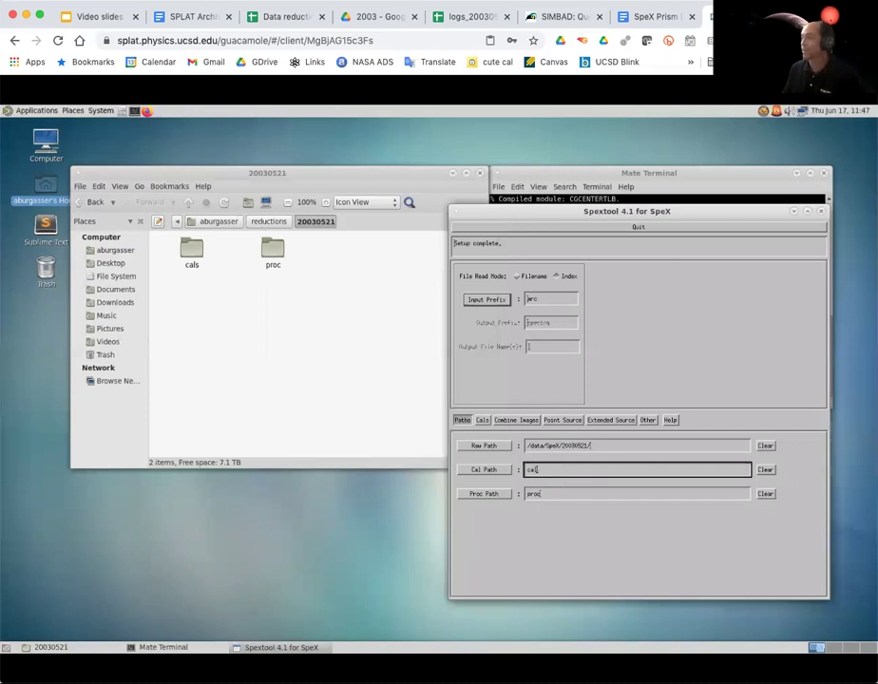
{"action": "left_click", "coordinate": [482, 420]}
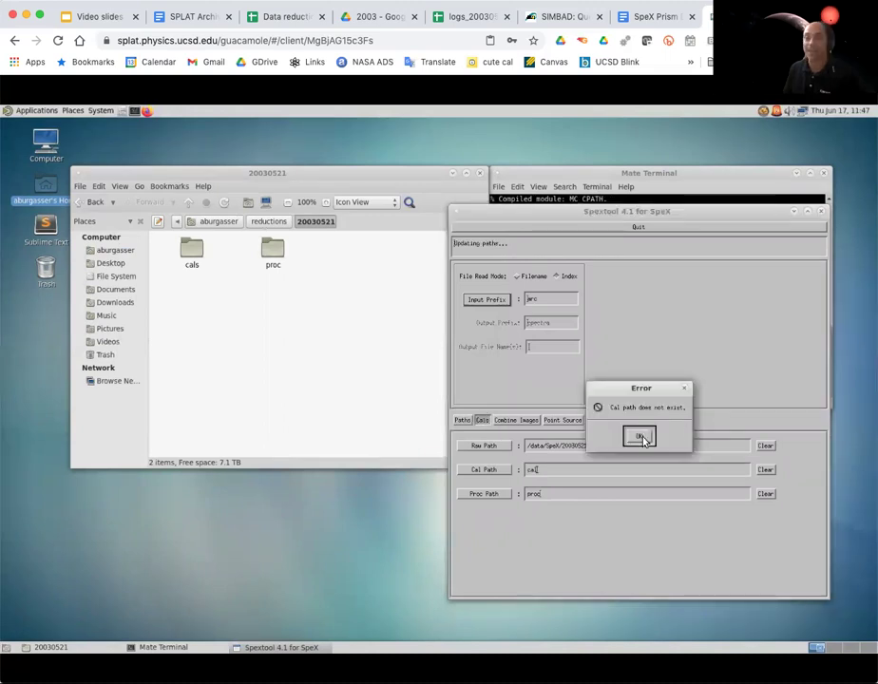
{"action": "left_click", "coordinate": [640, 437]}
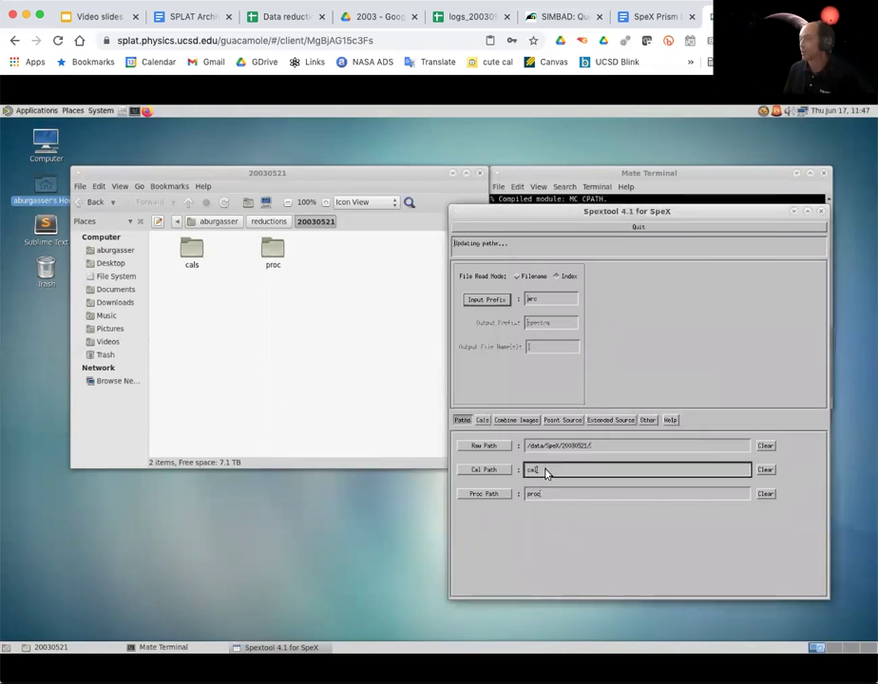
{"action": "type", "text": "s"}
{"action": "left_click", "coordinate": [482, 420]}
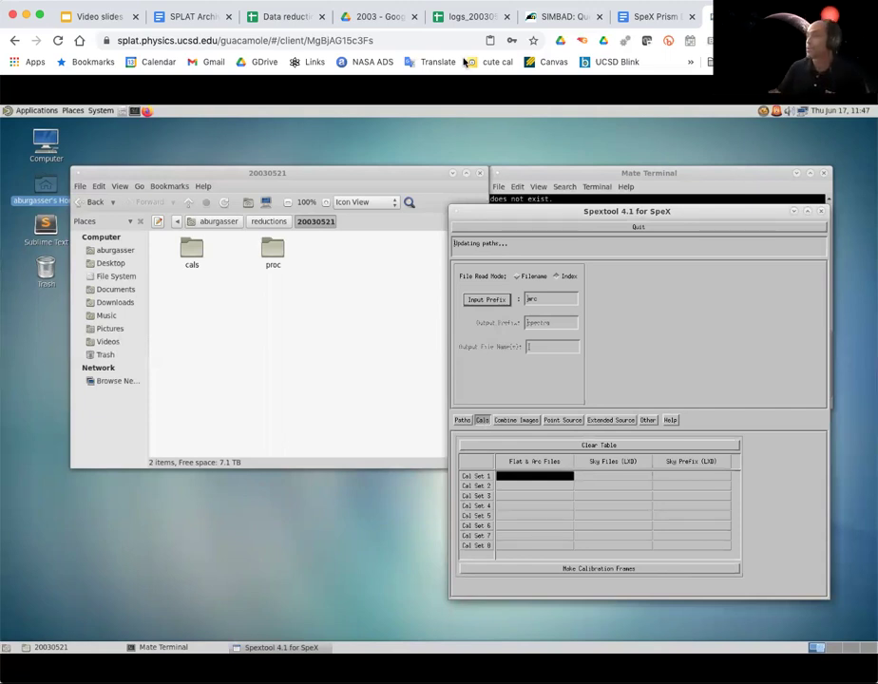
- After checking the observing log, set Cal Set 1 to frames 15-20 and build its calibration frames
{"action": "left_click", "coordinate": [462, 18]}
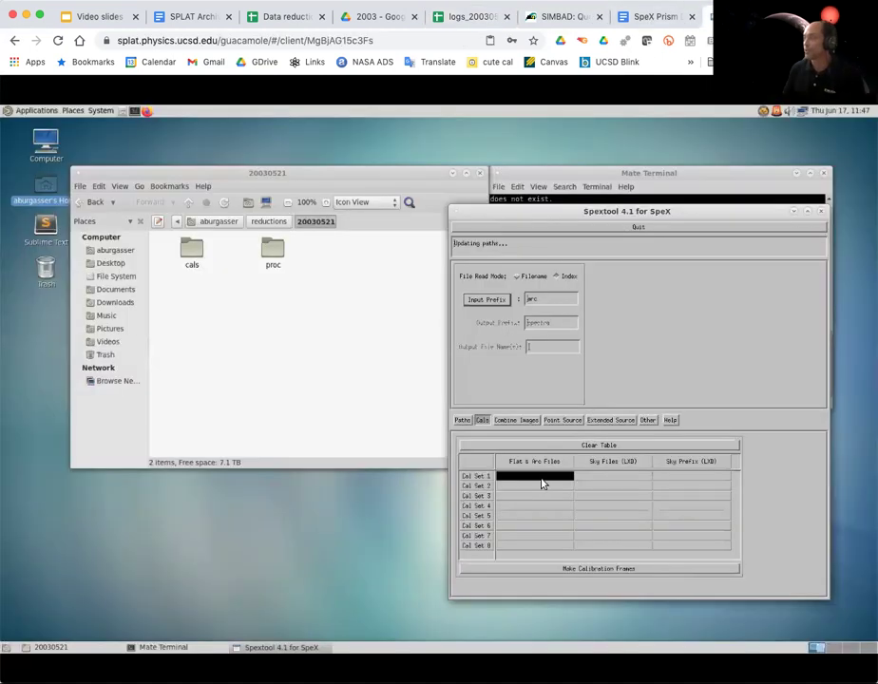
{"action": "key", "text": "super+2"}
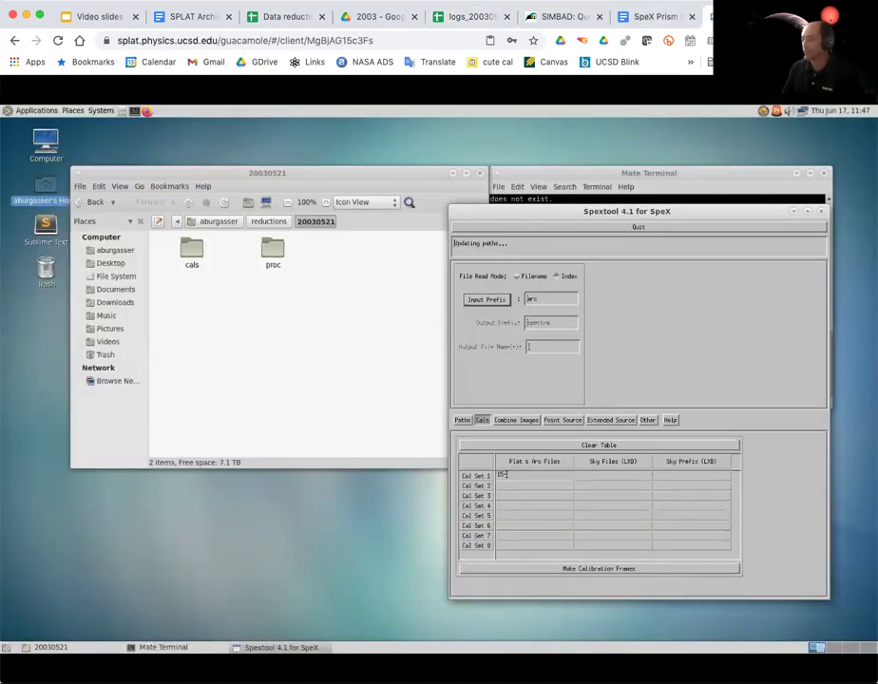
{"action": "type", "text": "15-20"}
{"action": "key", "text": "Return"}
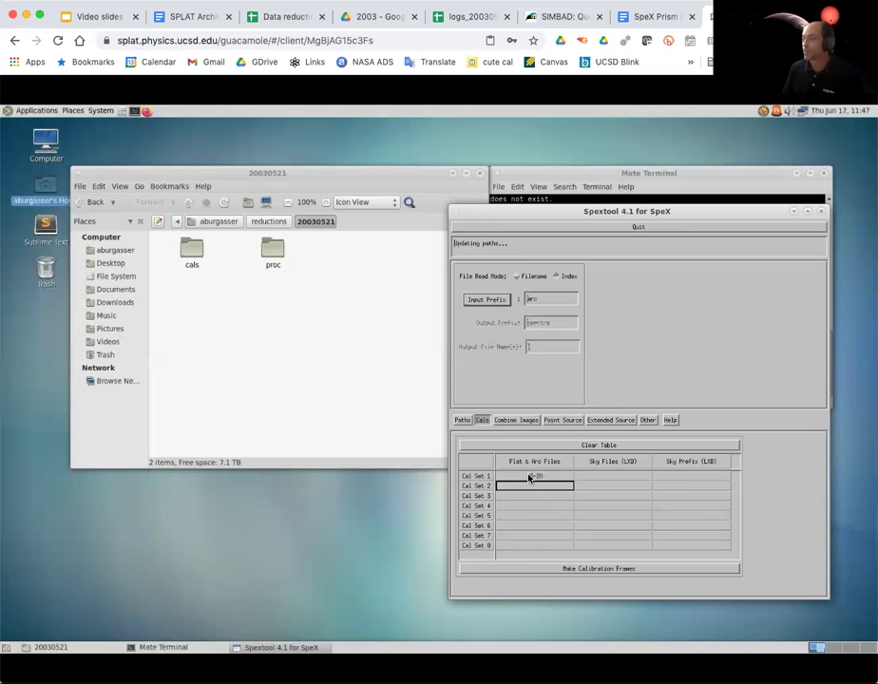
{"action": "left_click", "coordinate": [582, 571]}
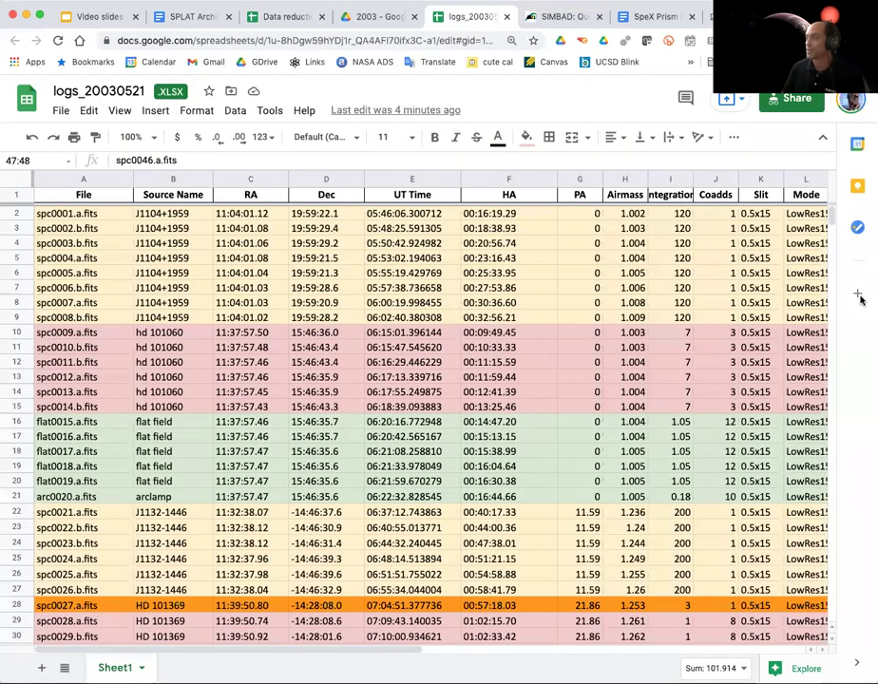
{"action": "left_click", "coordinate": [461, 17]}
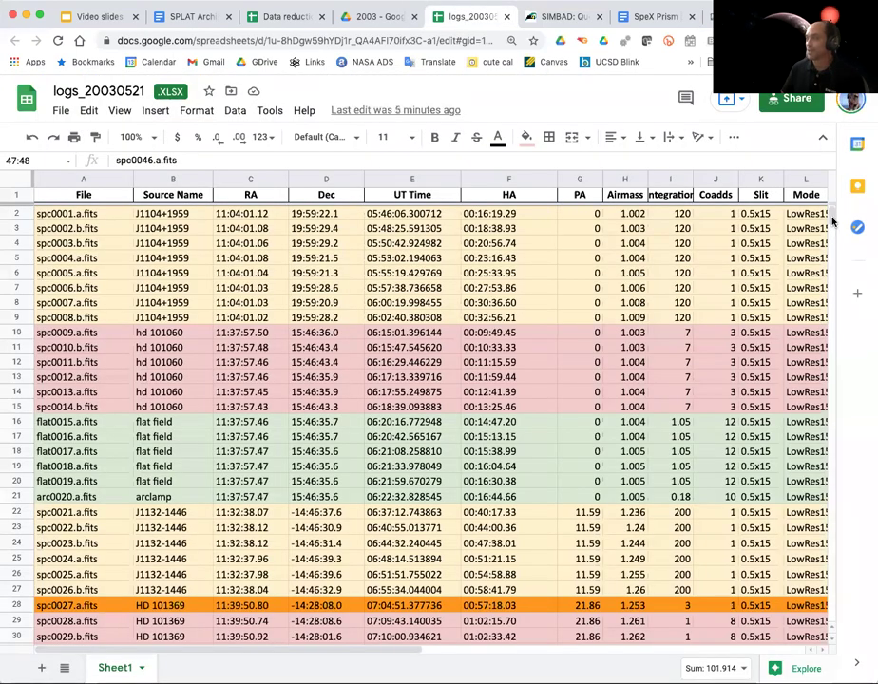
{"action": "scroll", "coordinate": [832, 221], "scroll_direction": "down", "scroll_amount": 3}
{"action": "scroll", "coordinate": [832, 221], "scroll_direction": "down", "scroll_amount": 2}
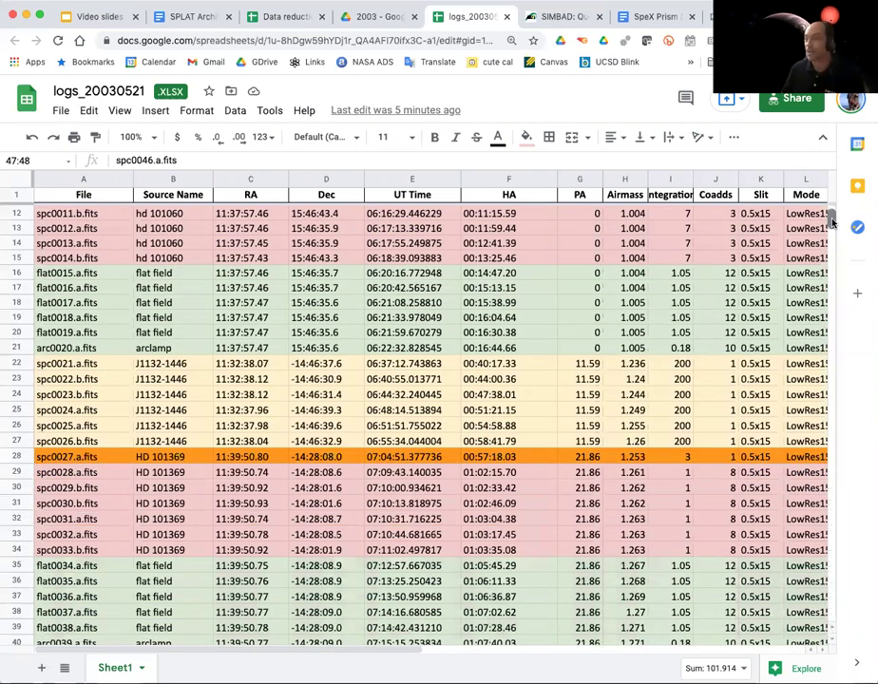
{"action": "scroll", "coordinate": [831, 225], "scroll_direction": "down", "scroll_amount": 4}
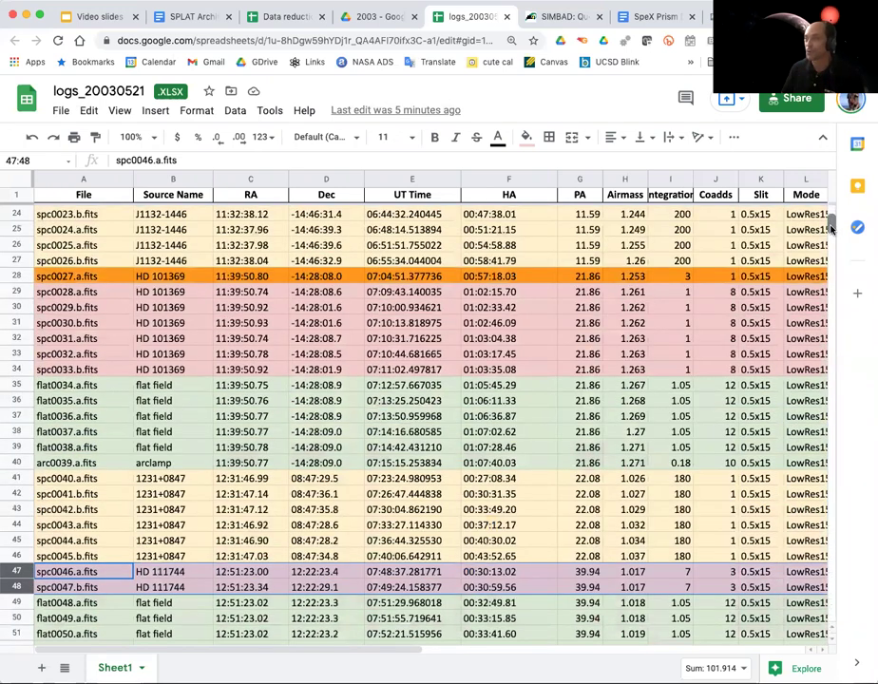
{"action": "scroll", "coordinate": [832, 231], "scroll_direction": "down", "scroll_amount": 3}
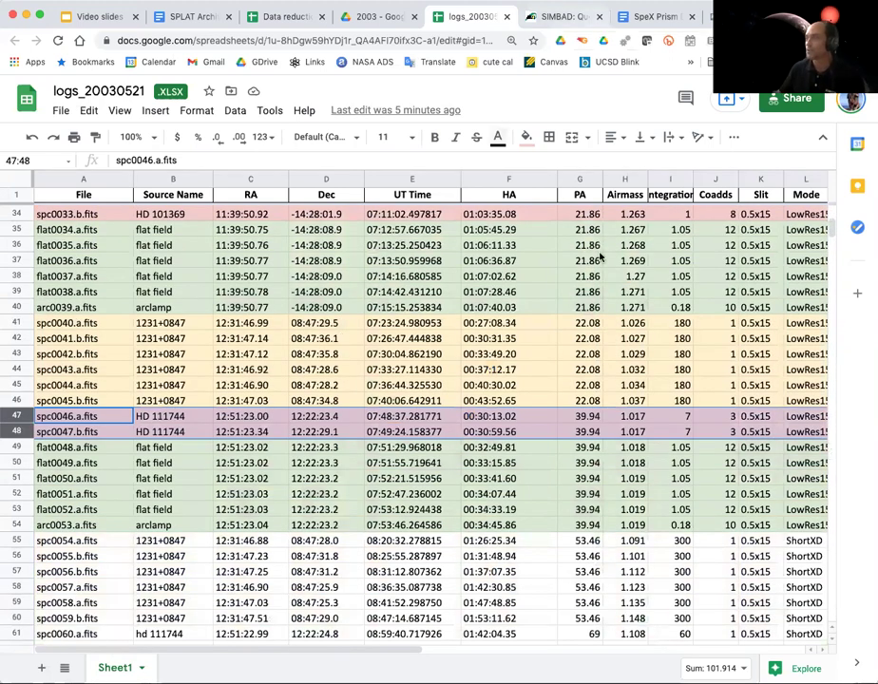
{"action": "key", "text": "ctrl+9"}
- Clear the table, set Cal Sets 1 and 2 to 34-39 and 48-53, and build calibration frames
{"action": "left_click", "coordinate": [424, 448]}
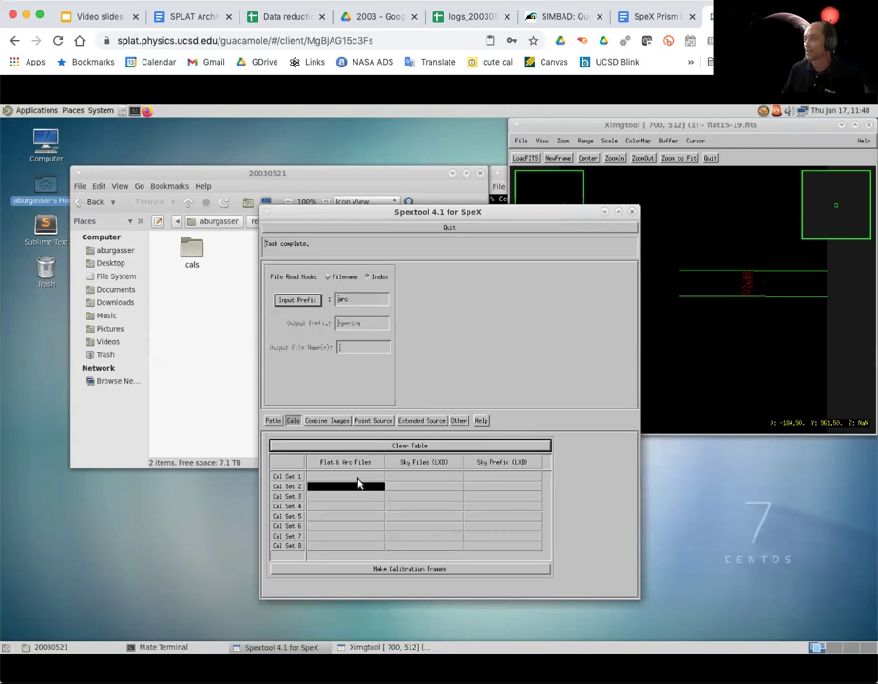
{"action": "left_click", "coordinate": [349, 476]}
{"action": "type", "text": "34"}
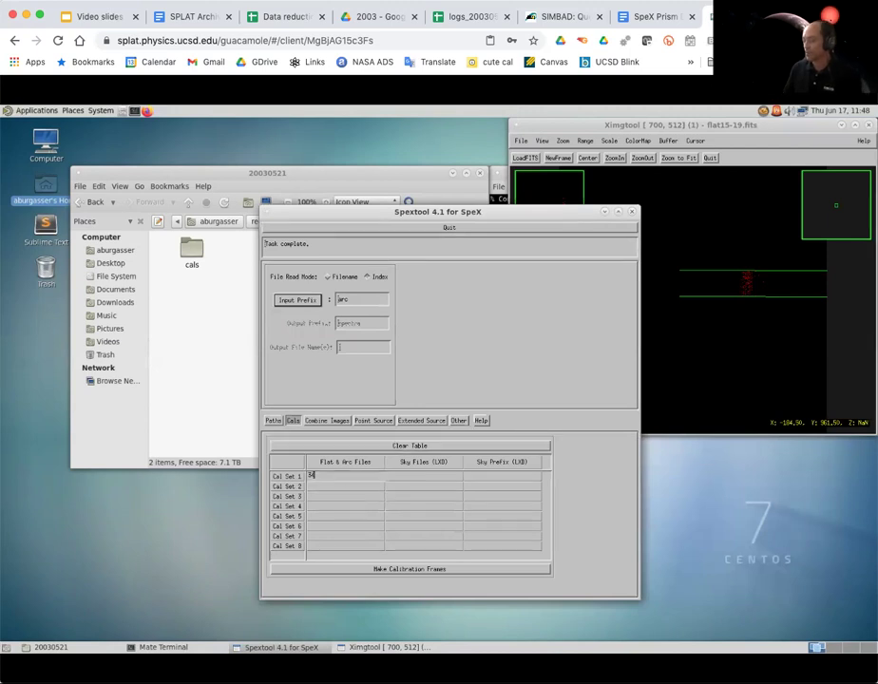
{"action": "type", "text": "-39"}
{"action": "key", "text": "Return"}
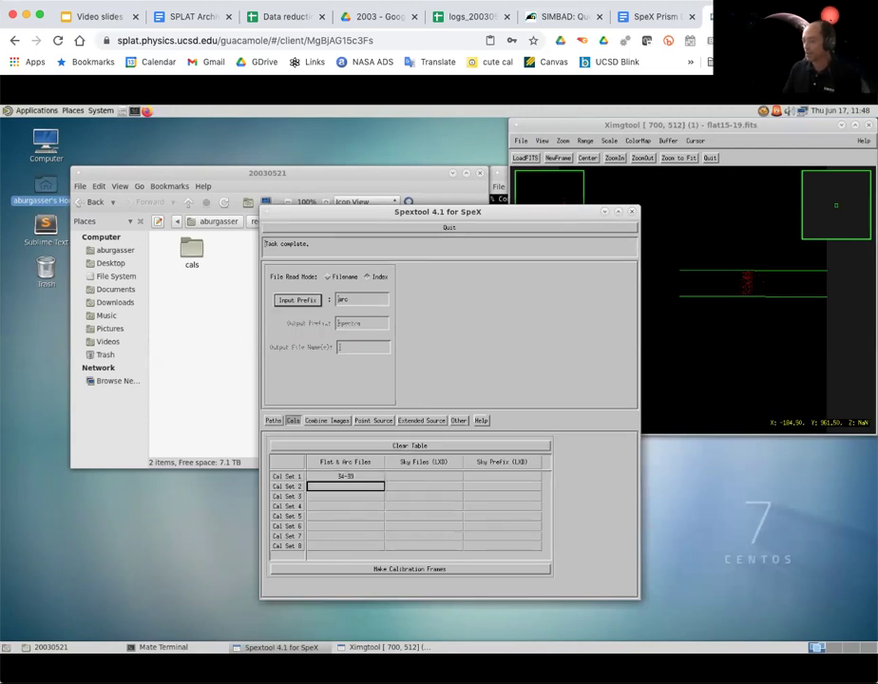
{"action": "type", "text": "40-4"}
{"action": "type", "text": "0"}
{"action": "key", "text": "Return"}
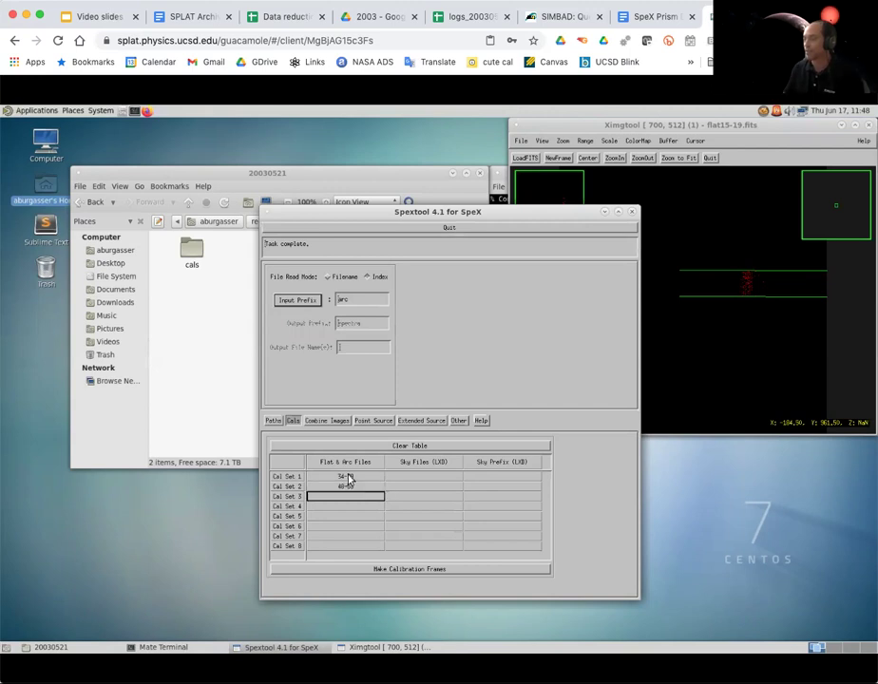
{"action": "left_click", "coordinate": [397, 570]}
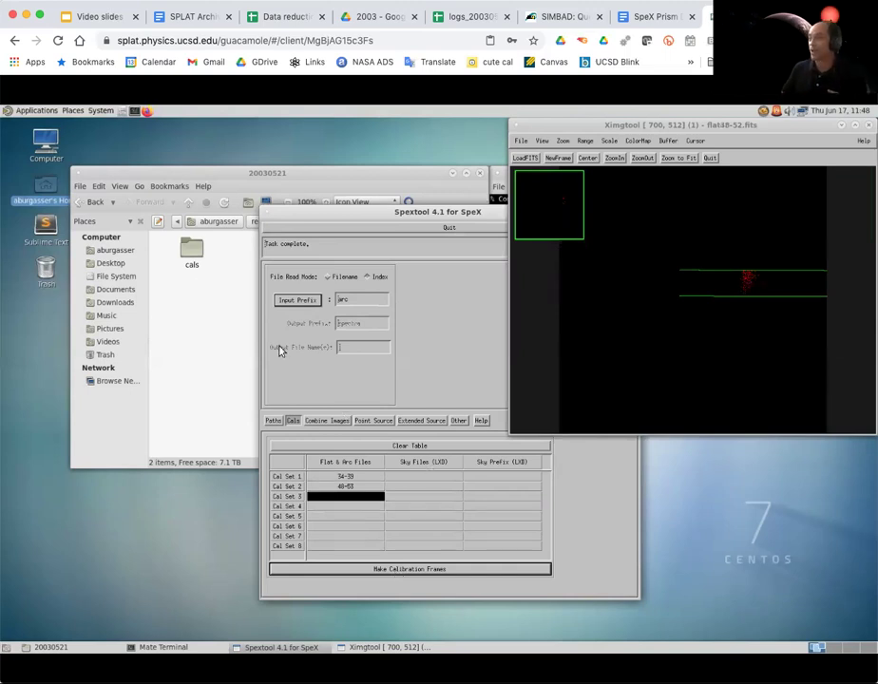
- Open reductions/20030521/cals to view the flat15-19, flat34-38, flat48-52 and wavecal FITS files
{"action": "left_click", "coordinate": [192, 250]}
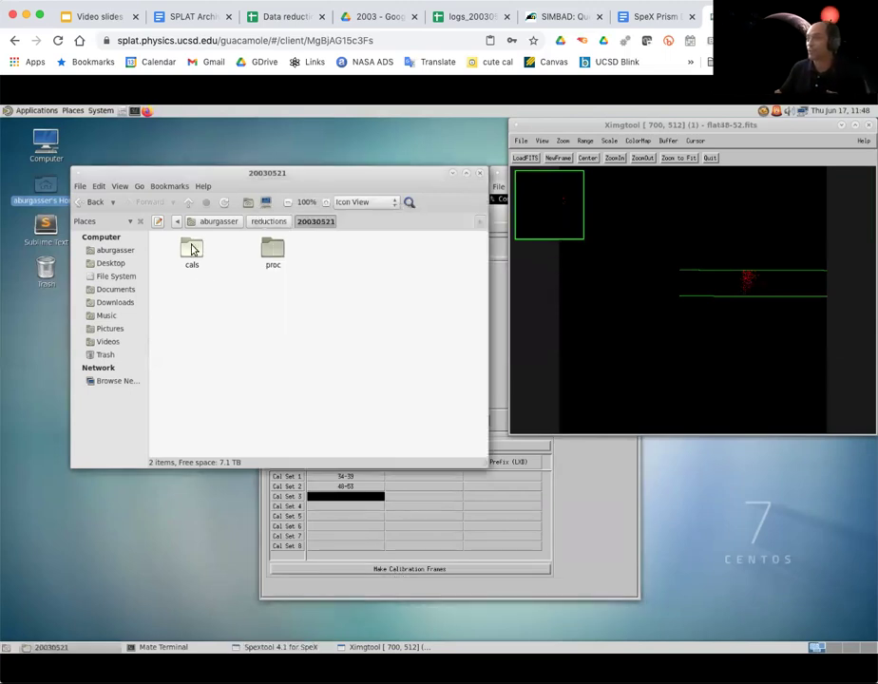
{"action": "double_click", "coordinate": [192, 249]}
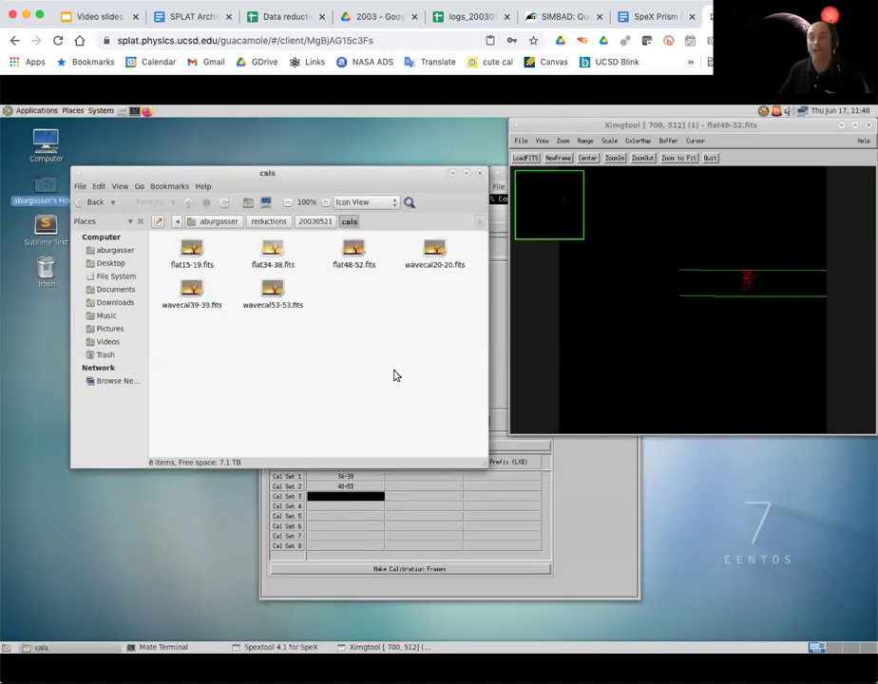